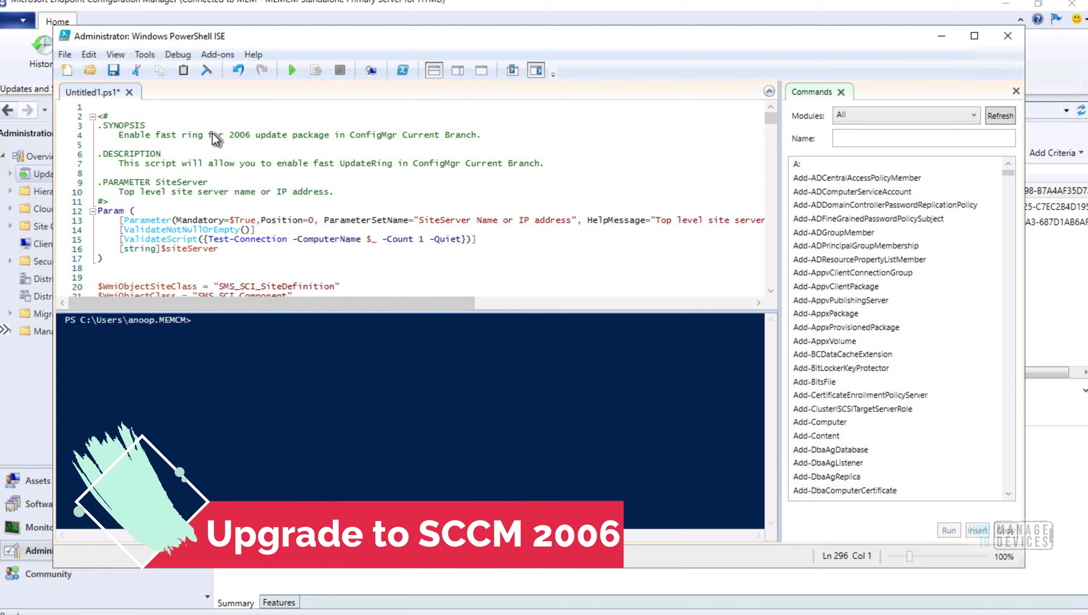
- Run the whole fast ring script for the 2006 update with CMMEMCM.memcm.com as the site server and inspect its output
key(ctrl+a)
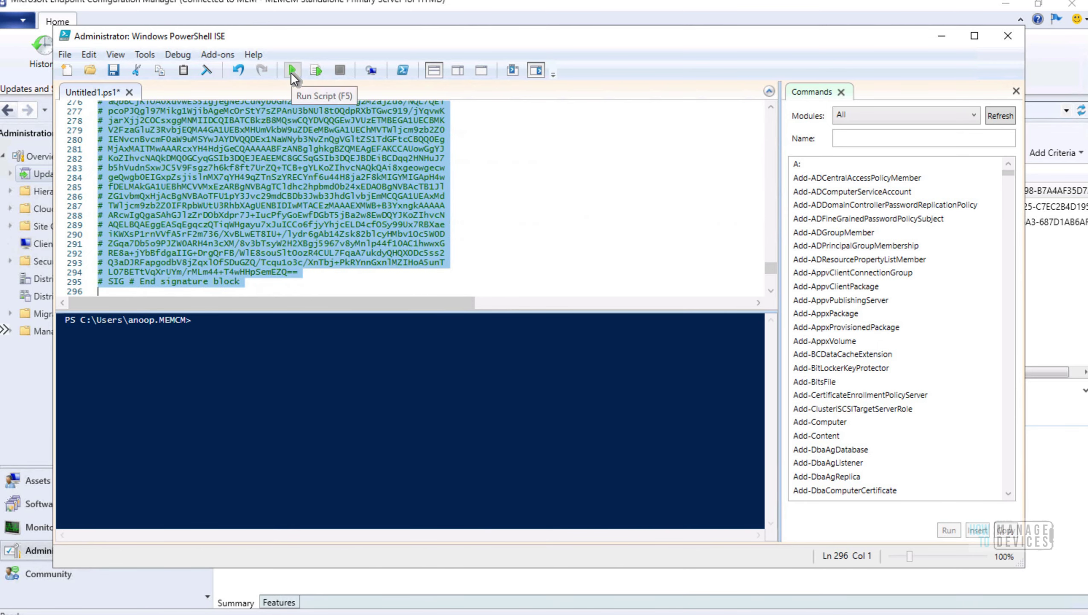
click(291, 72)
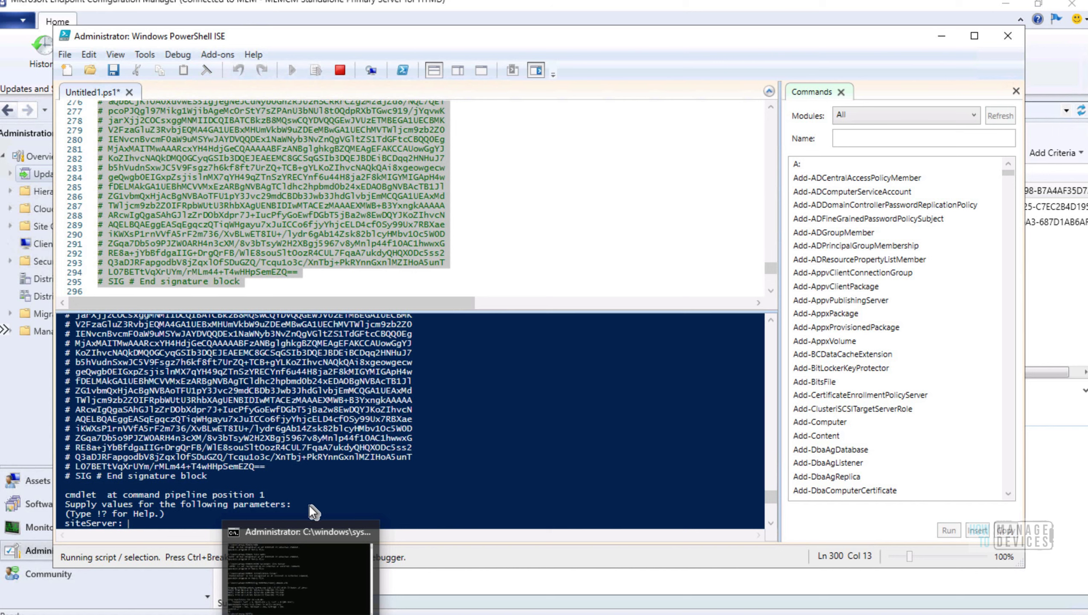
click(172, 527)
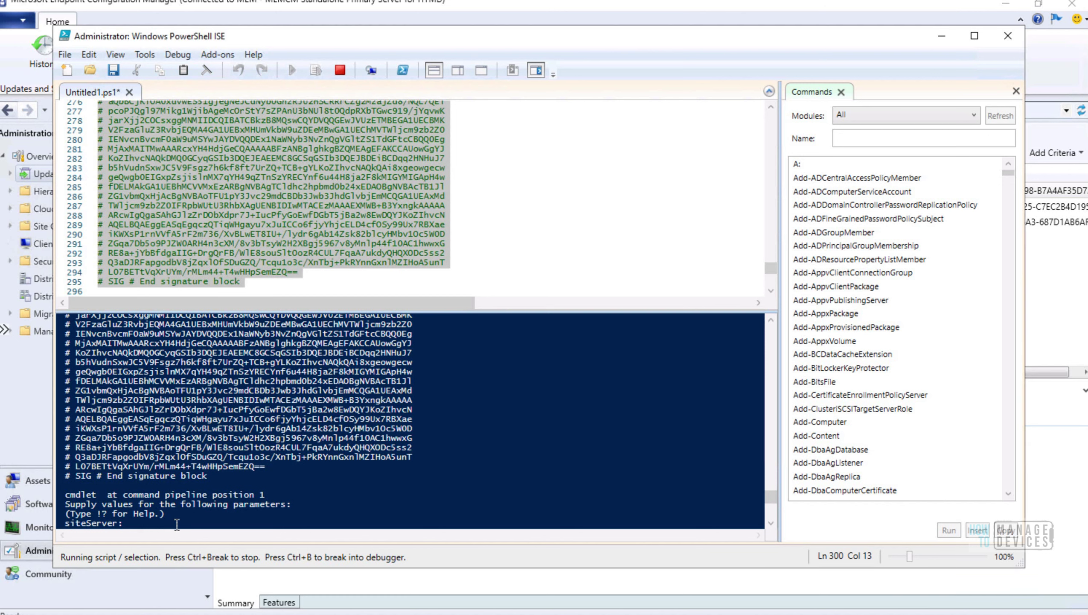
right_click(175, 523)
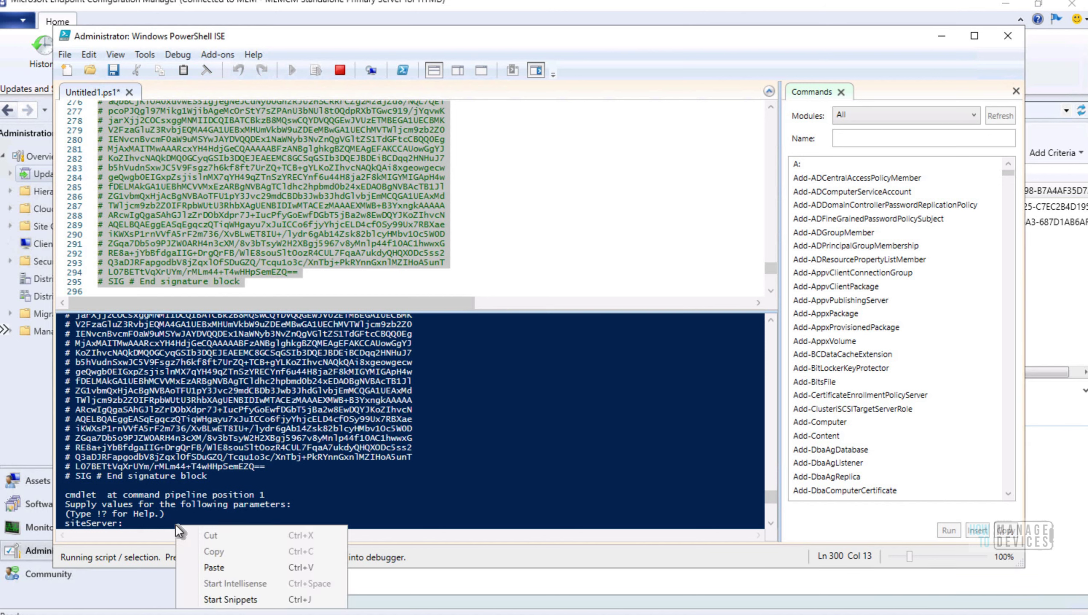
click(209, 567)
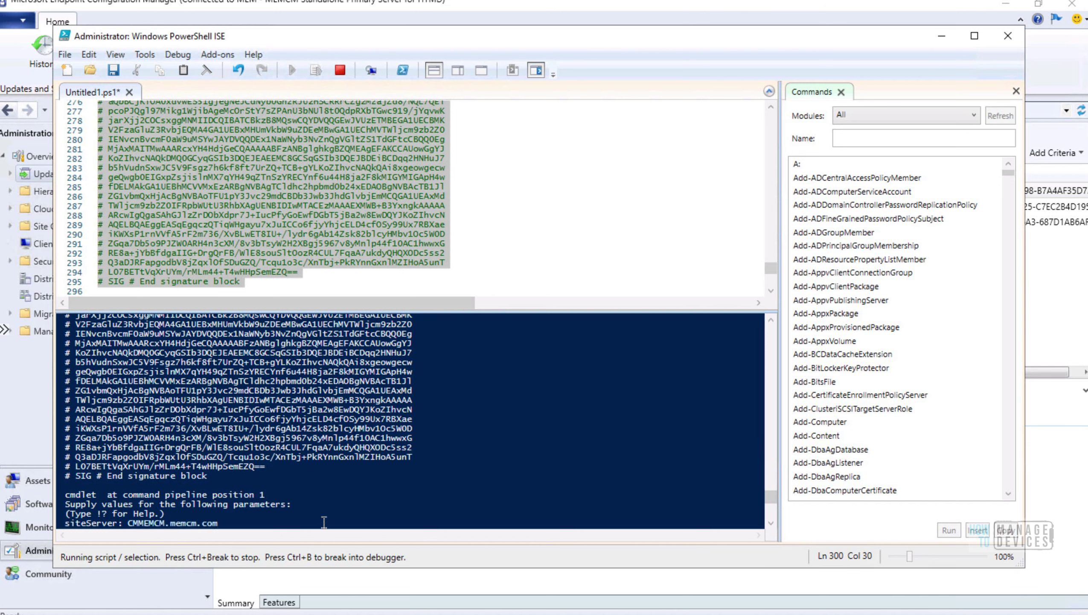
key(Return)
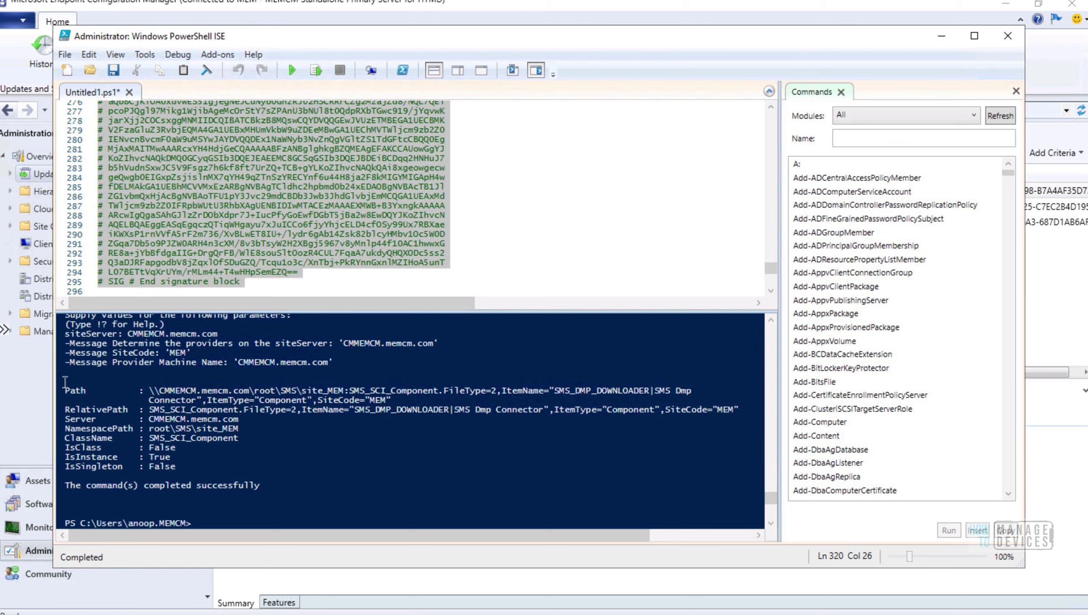
drag(65, 389, 288, 475)
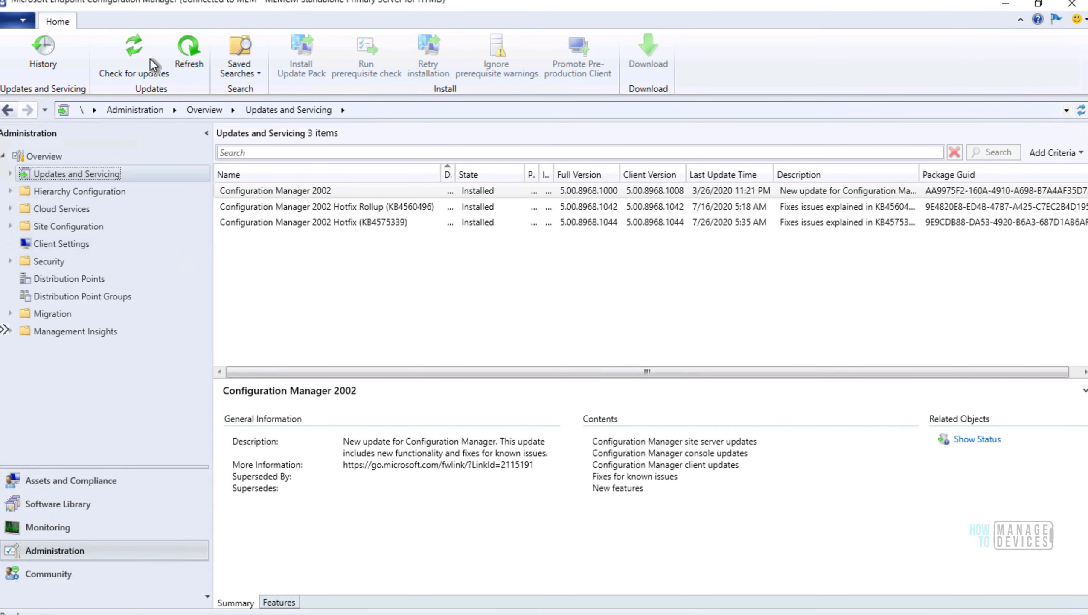
- Switch to the Configuration Manager console, check for updates and refresh the Updates and Servicing list
click(149, 56)
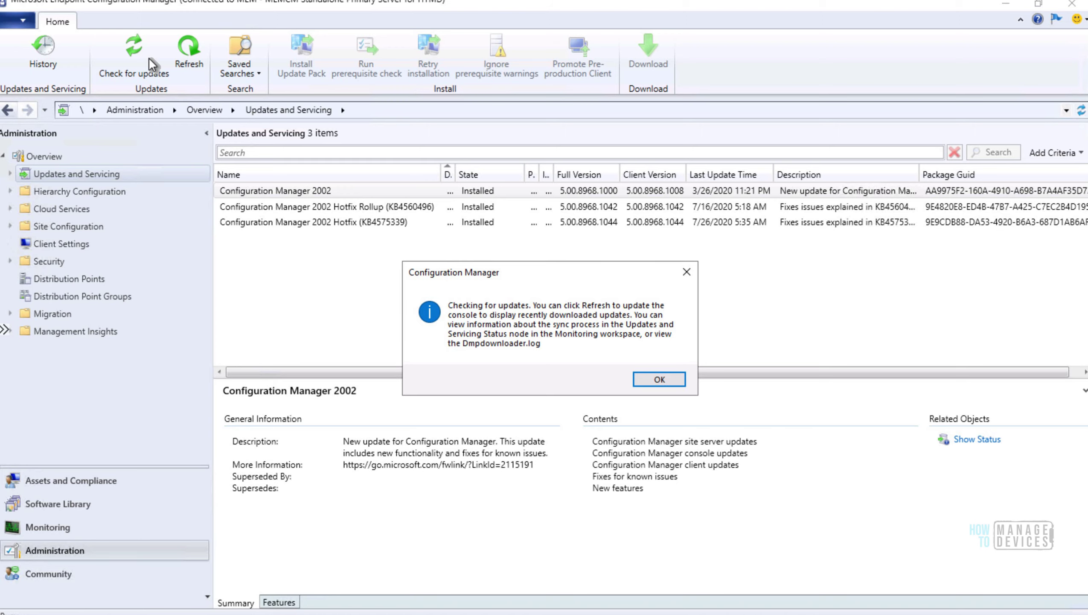
click(640, 383)
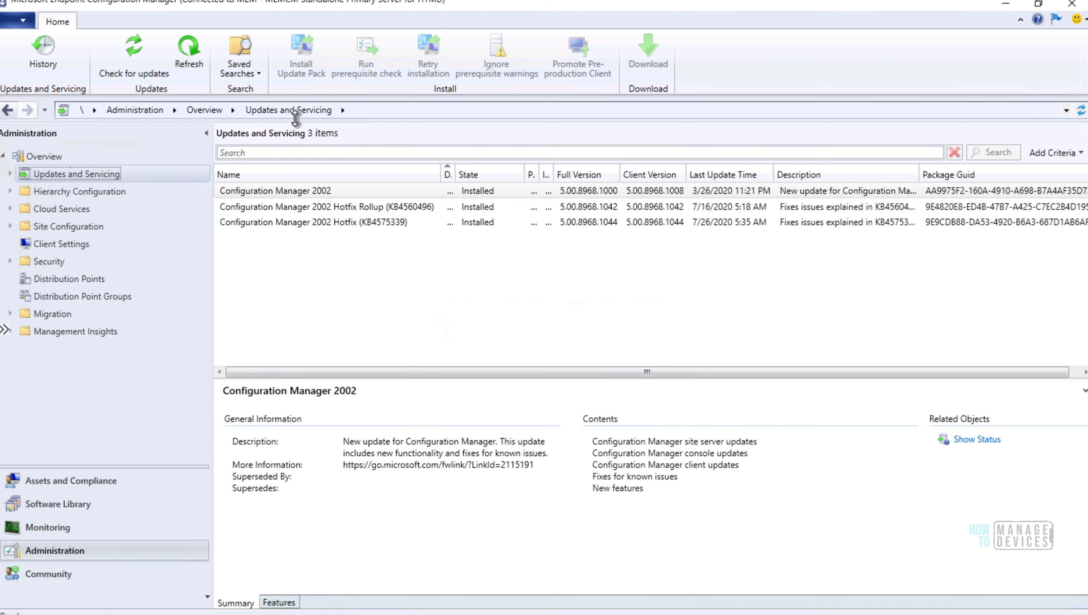
click(185, 60)
click(183, 58)
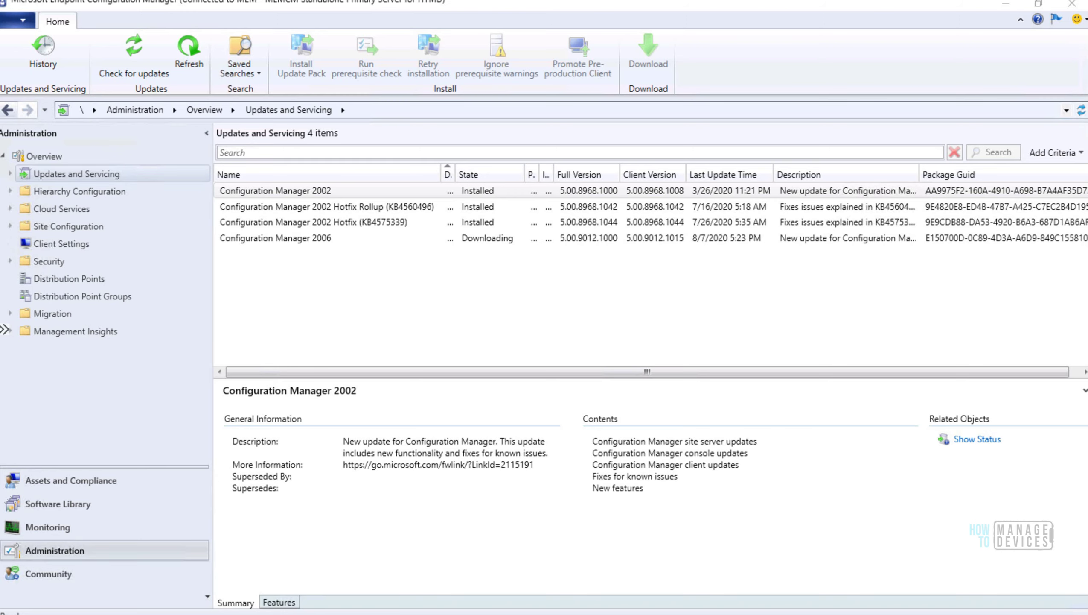
- Open the recent dmpdownloader.log from File Explorer in the Configuration Manager Trace Log Tool
key(super+e)
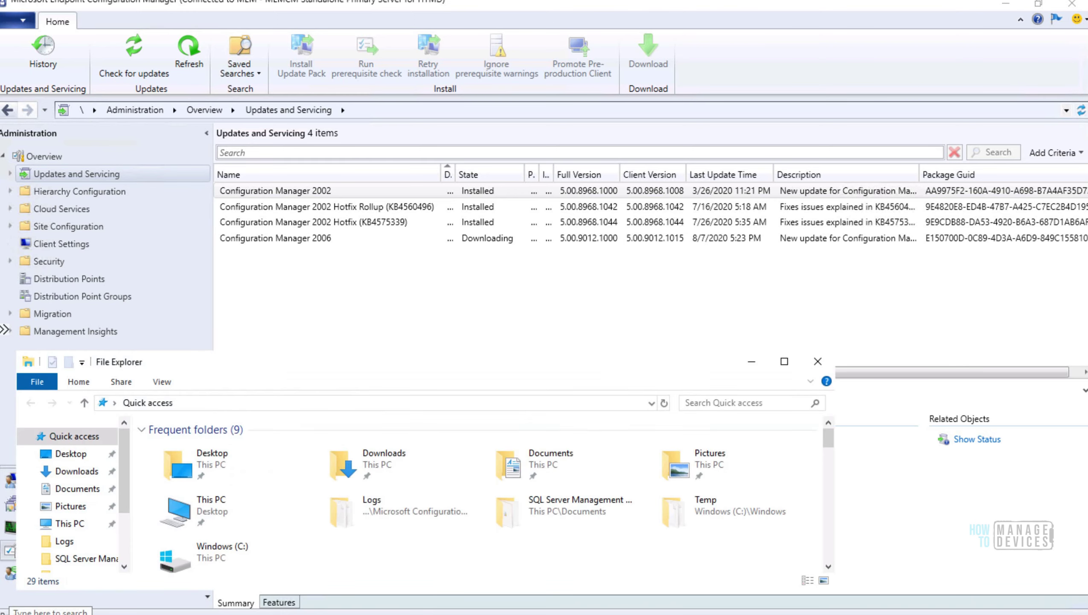
scroll(234, 539, down, 3)
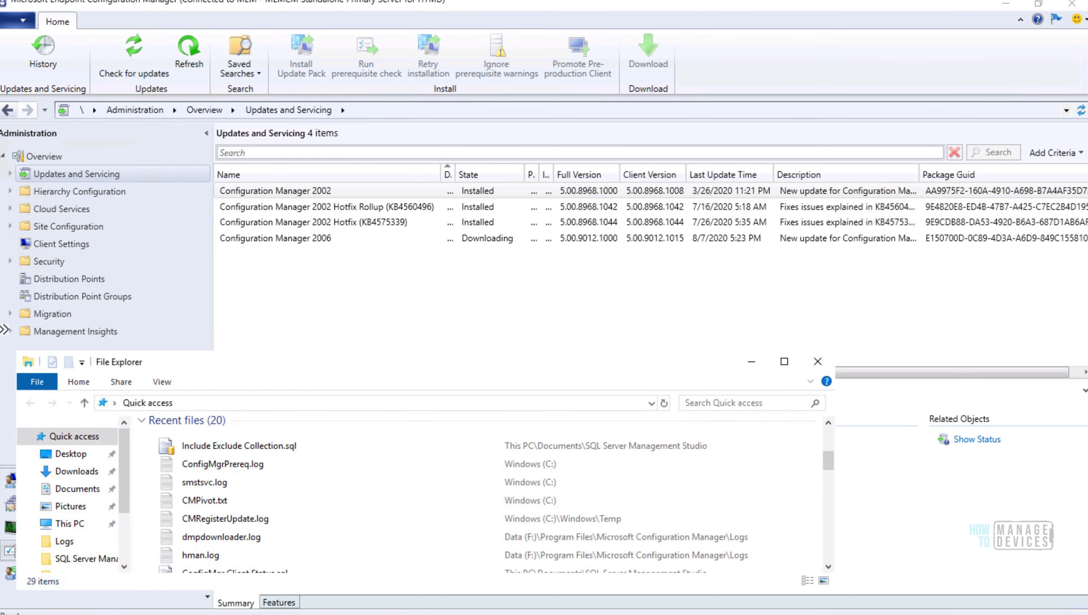
right_click(231, 534)
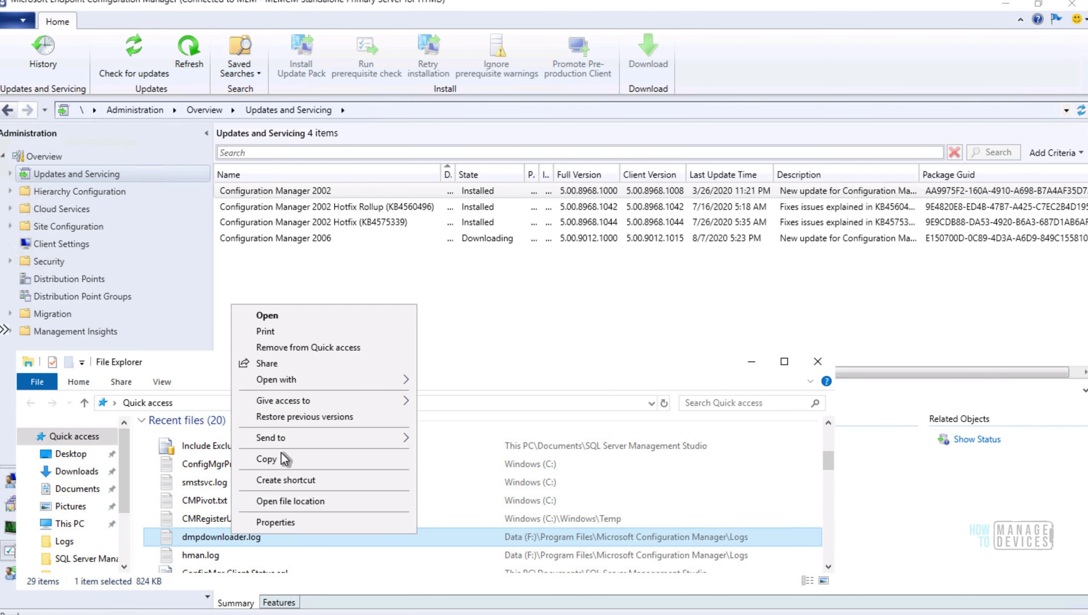
mouse_move(357, 433)
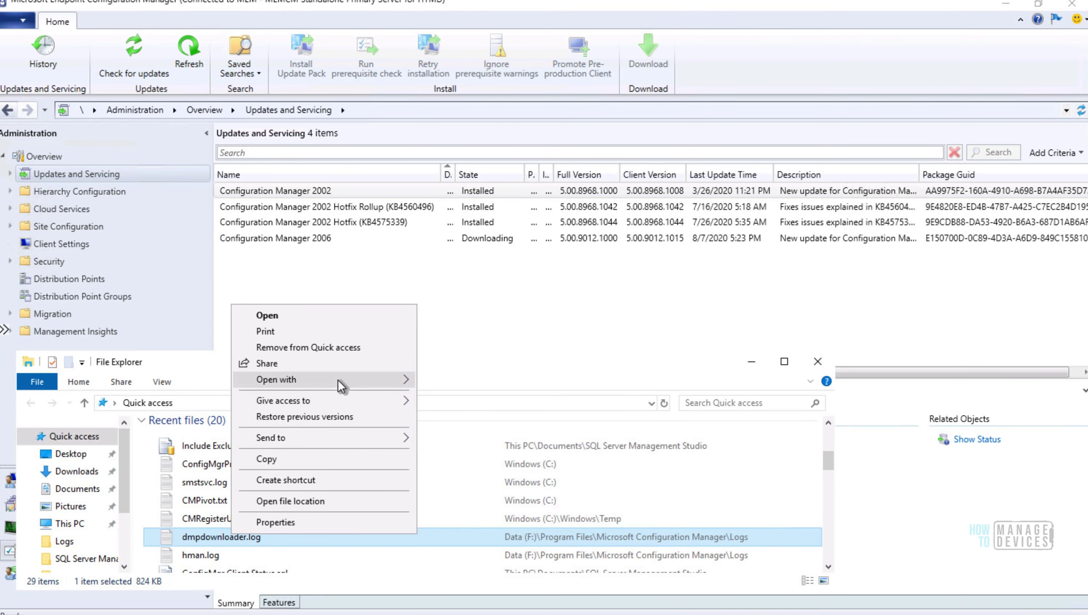
mouse_move(337, 379)
click(462, 381)
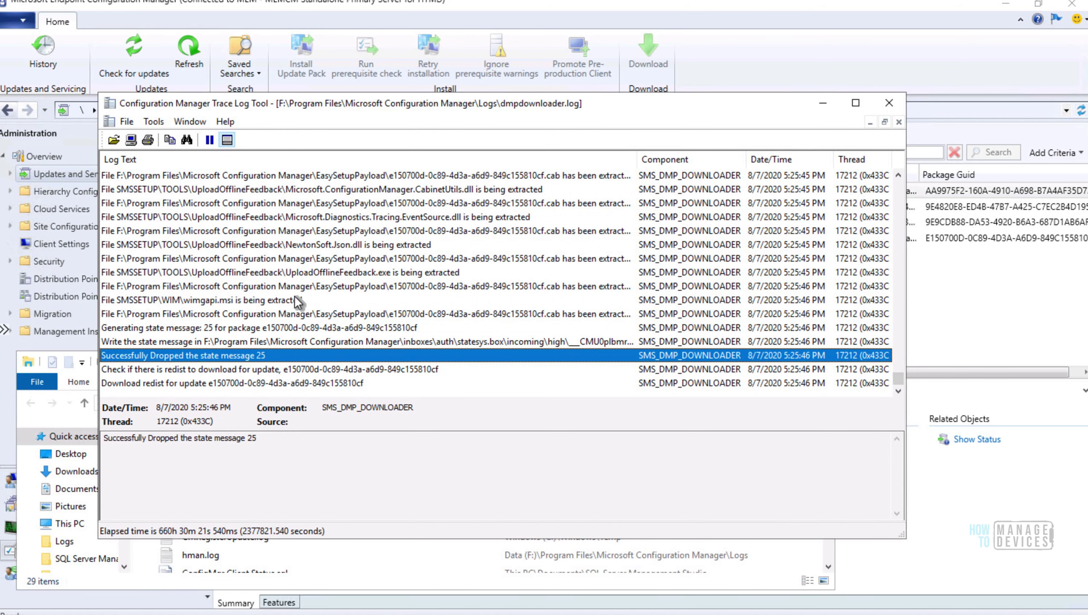
- Examine the latest extraction, state message and redist download entries in dmpdownloader.log, and minimize the log window
click(319, 297)
click(325, 286)
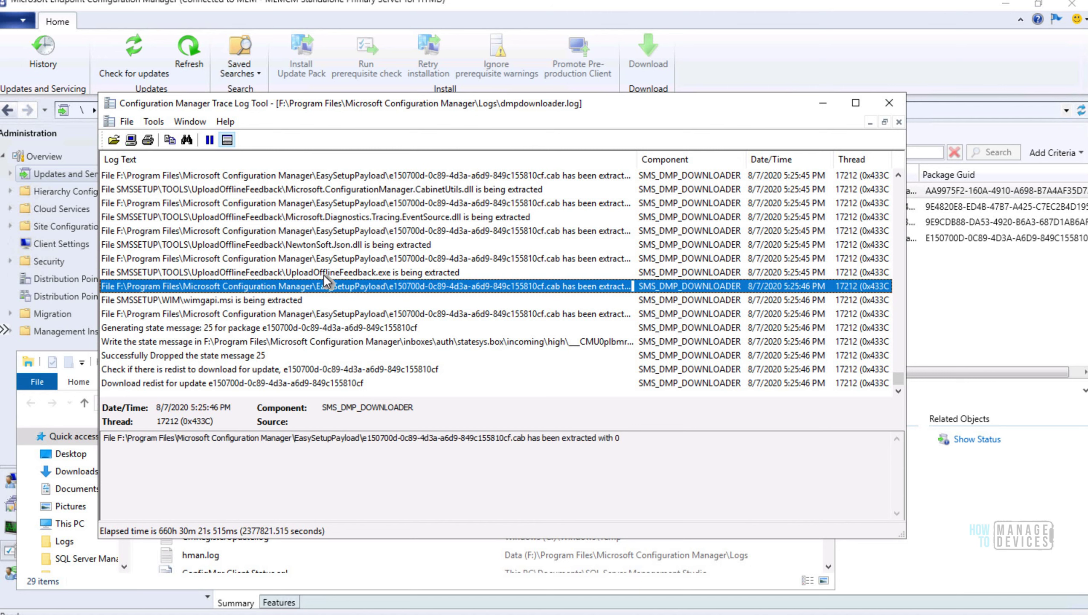
click(343, 327)
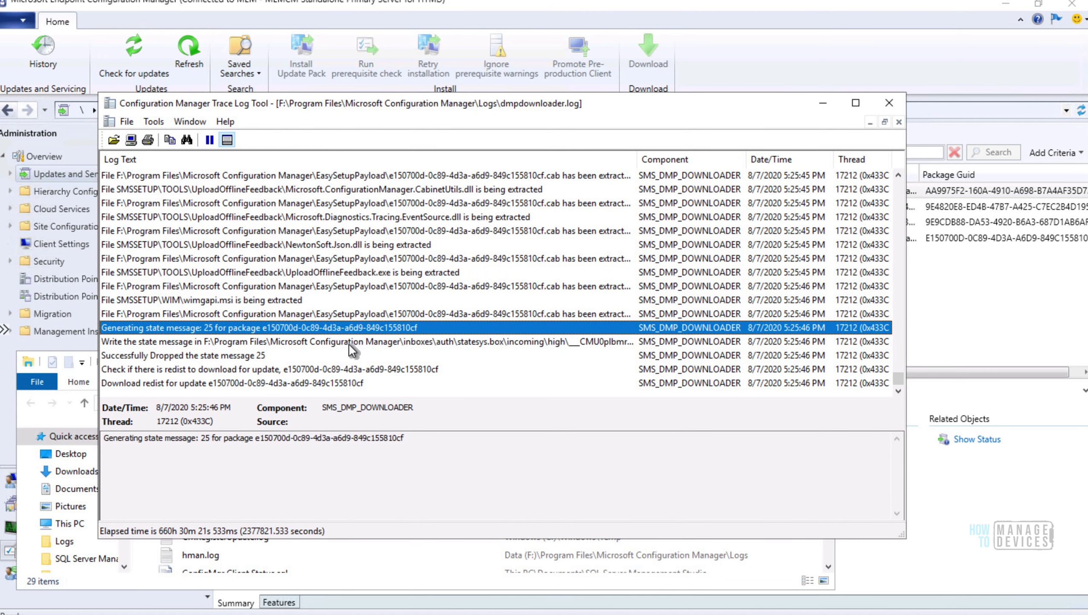
click(349, 342)
click(345, 382)
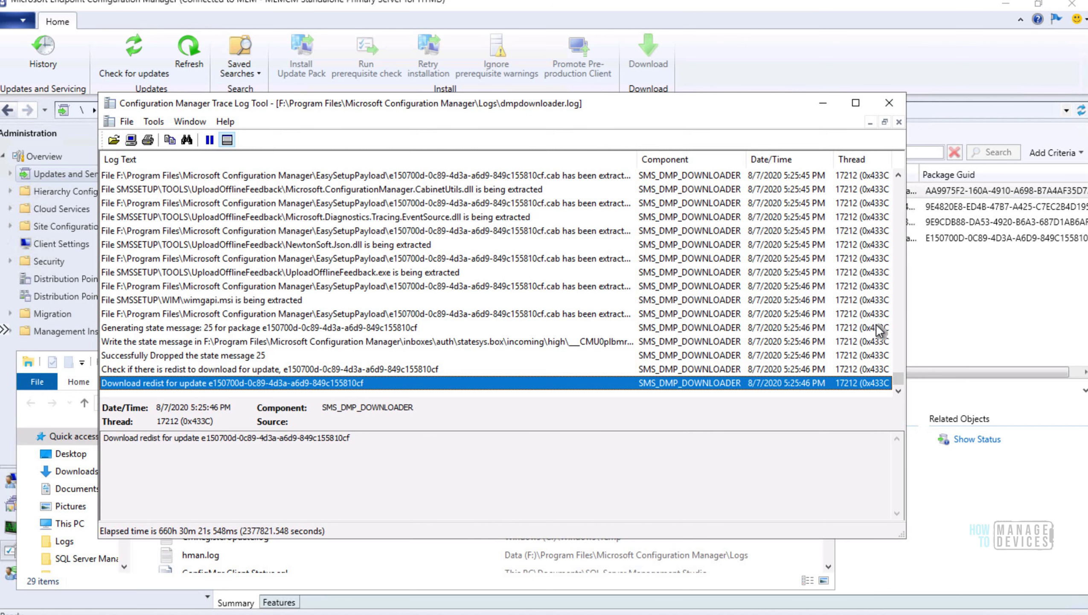
click(822, 104)
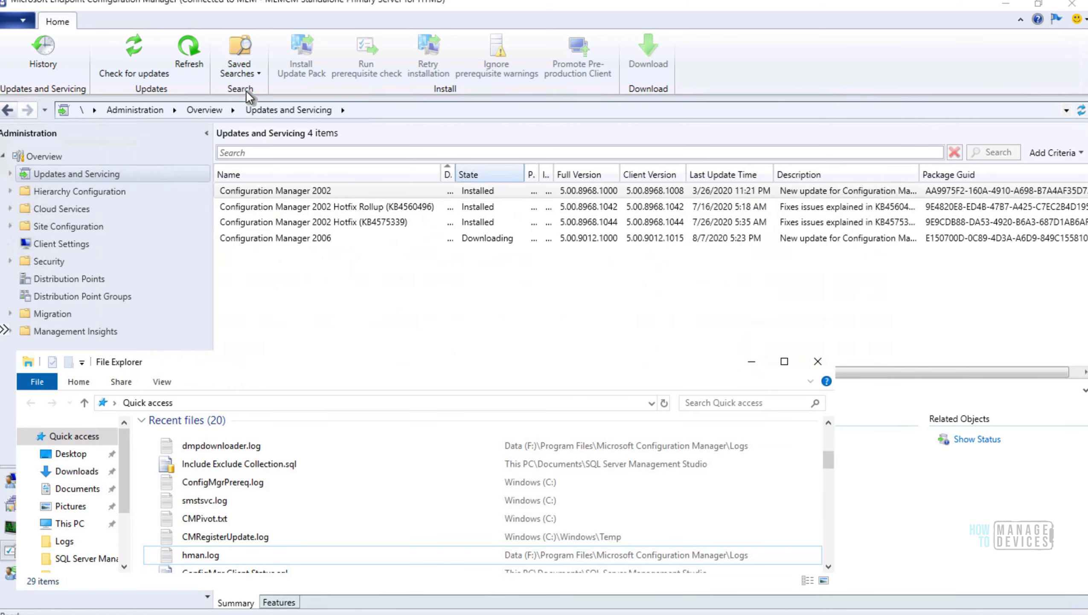
- Refresh the Updates and Servicing list and start installing the Configuration Manager 2006 update pack
click(191, 60)
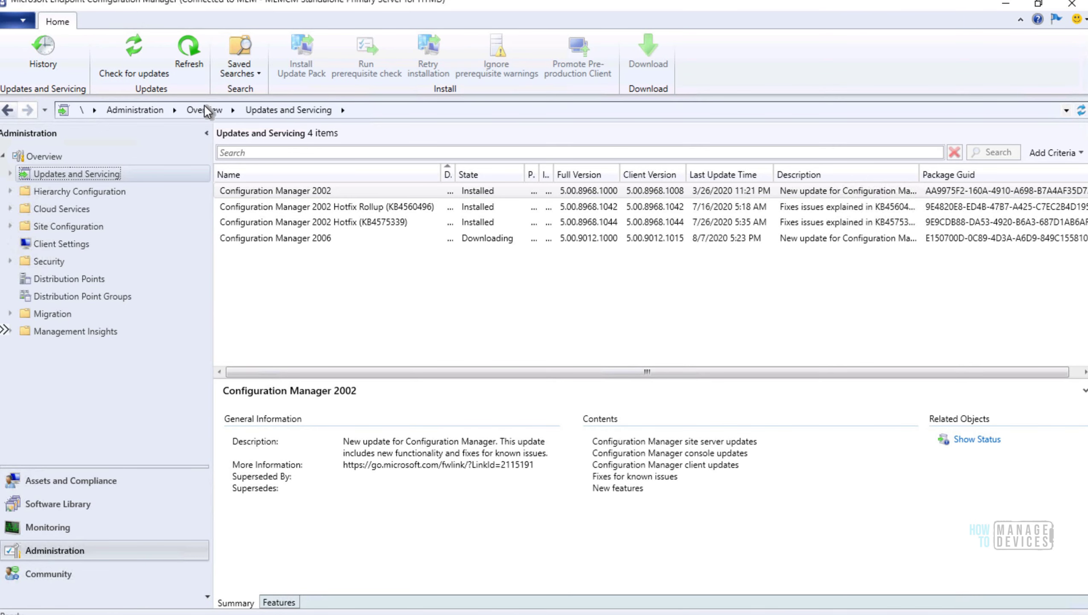
click(188, 53)
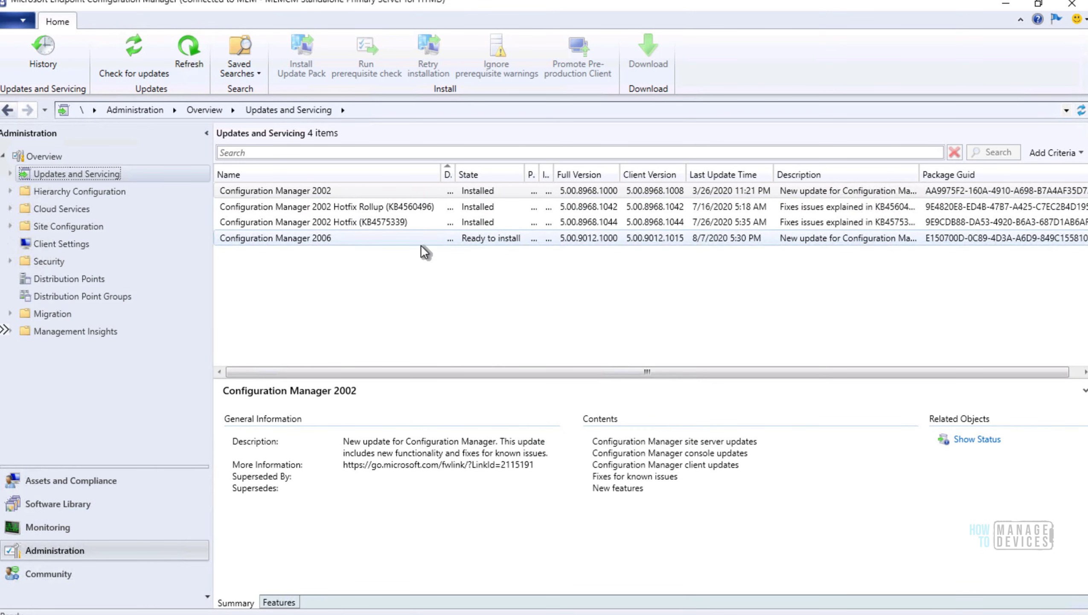
click(399, 239)
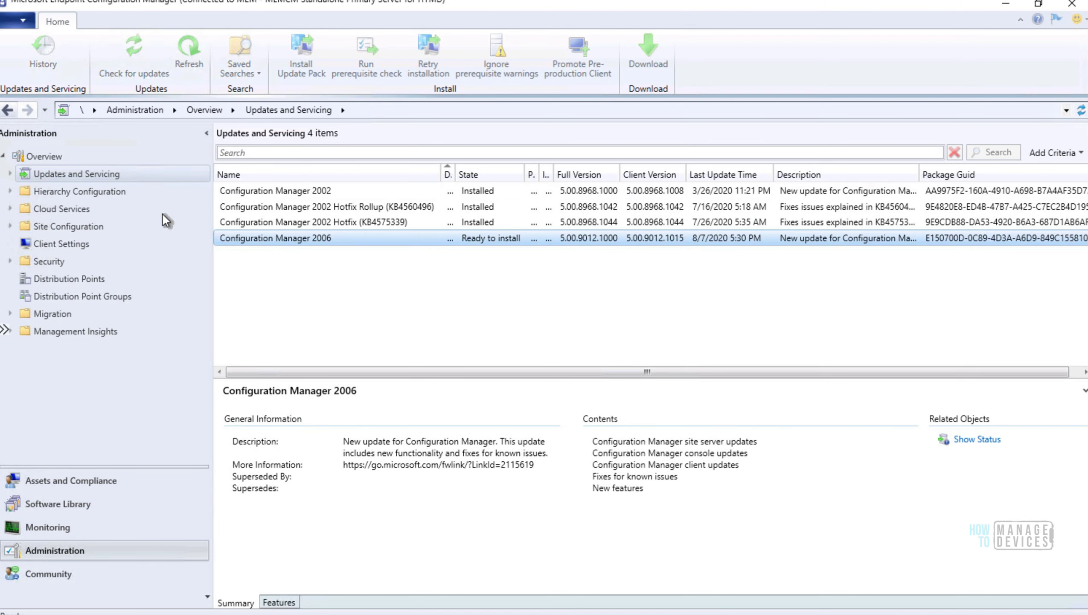
right_click(249, 246)
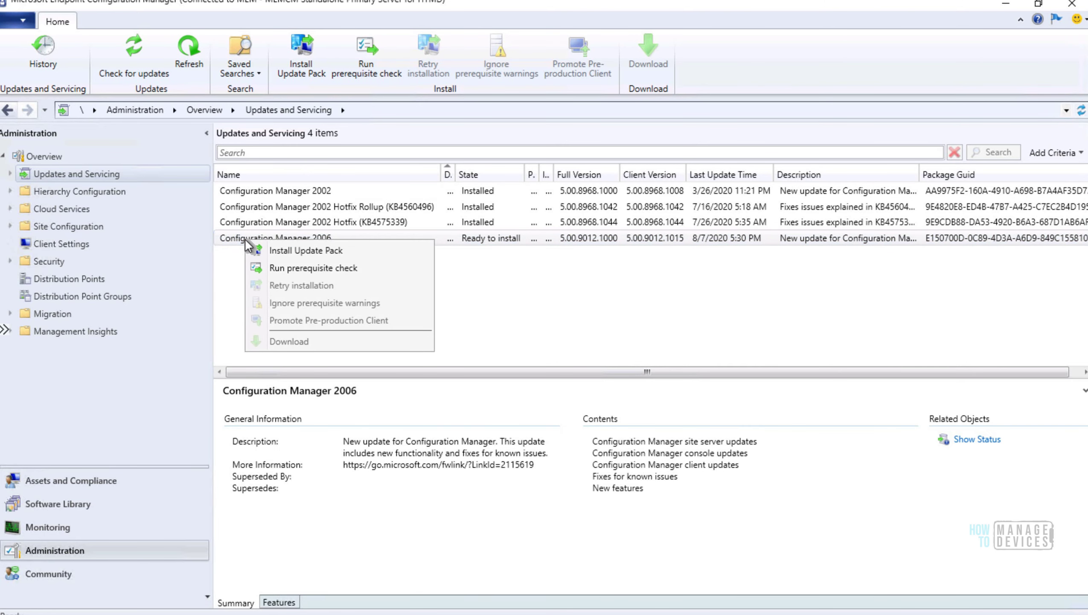
click(291, 250)
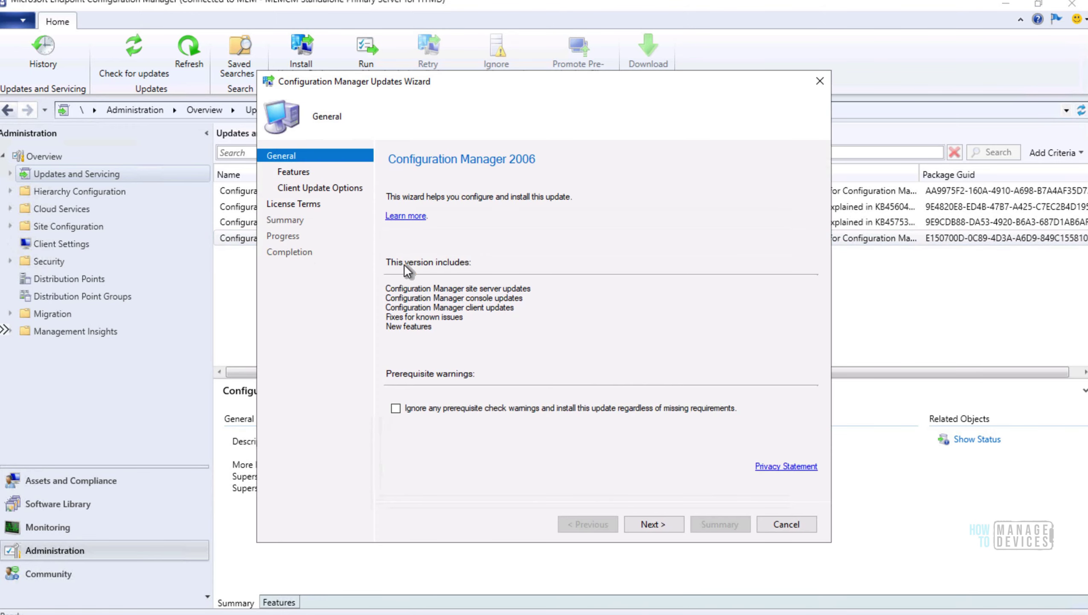
- Set the update to ignore prerequisite check warnings, keeping the included features and the Upgrade without validating client option
click(395, 408)
click(660, 522)
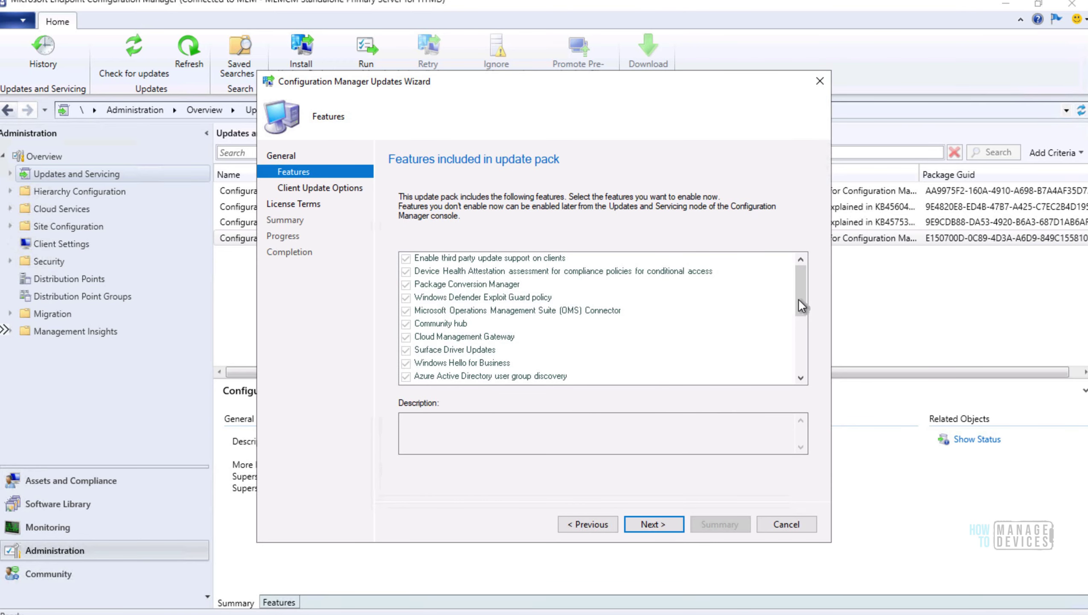
click(804, 371)
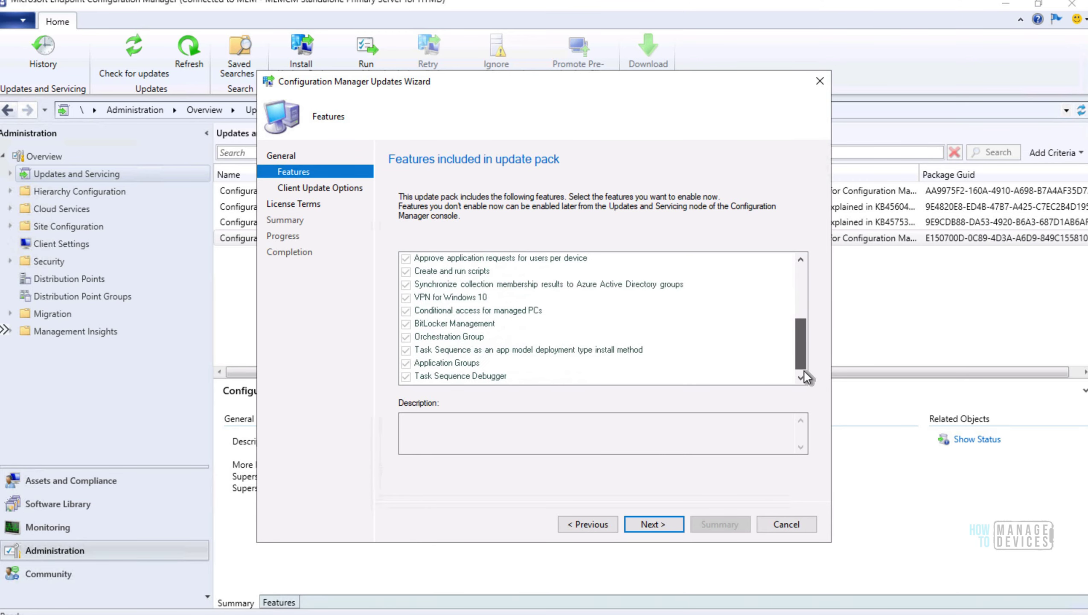
click(672, 524)
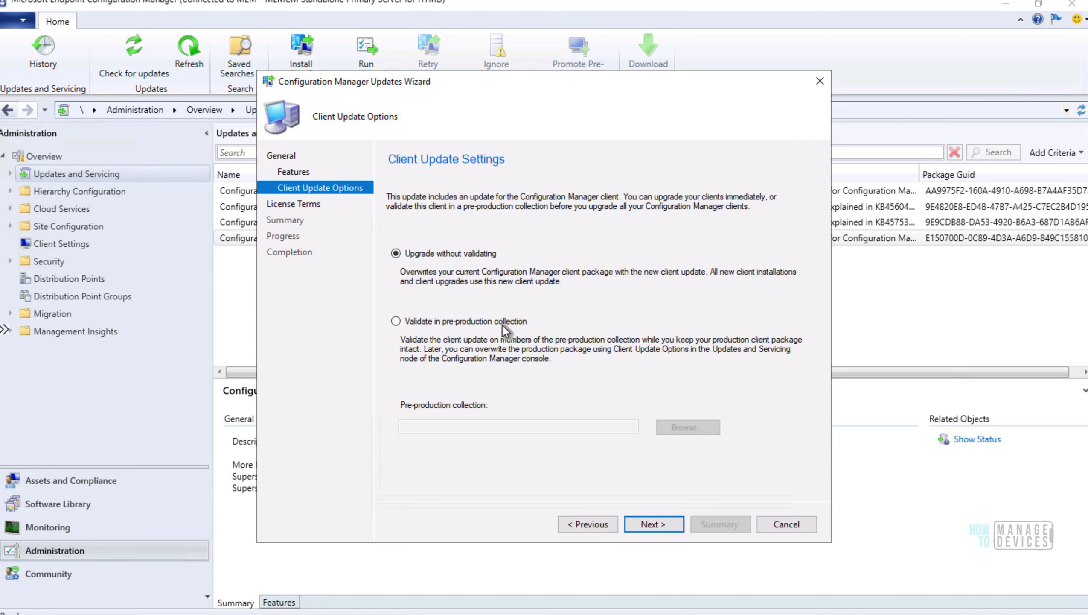
click(656, 529)
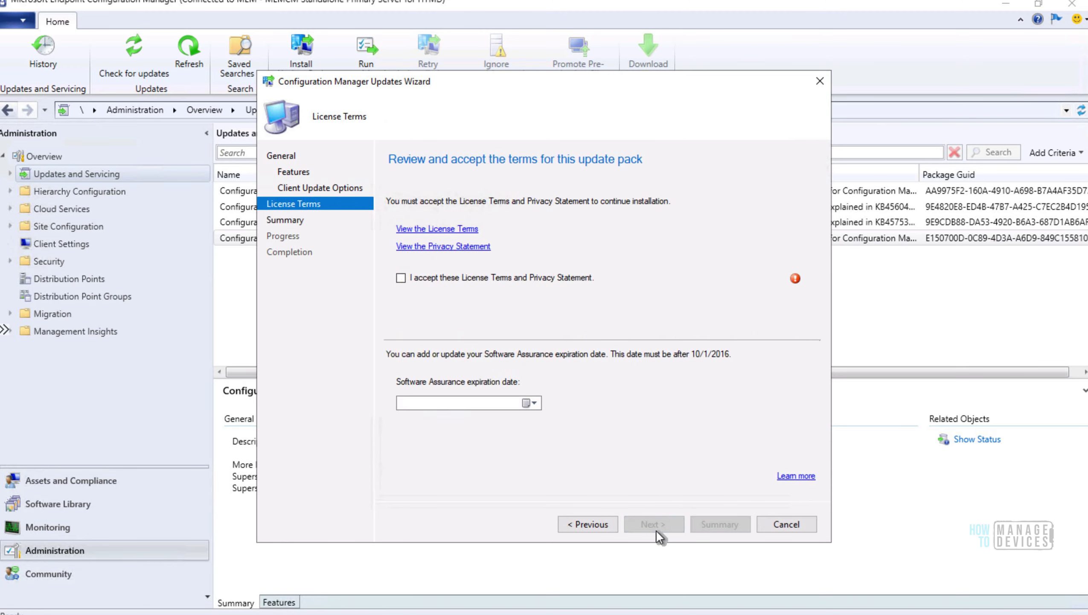
- Accept the License Terms and Privacy Statement without a Software Assurance date, and complete the updates wizard
click(438, 276)
click(666, 528)
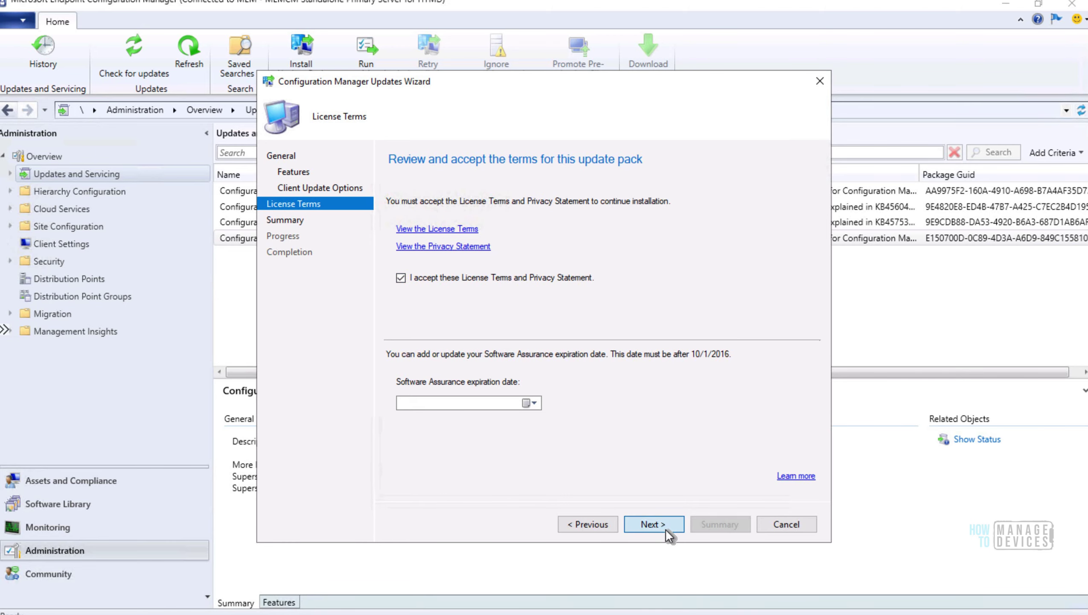
click(666, 528)
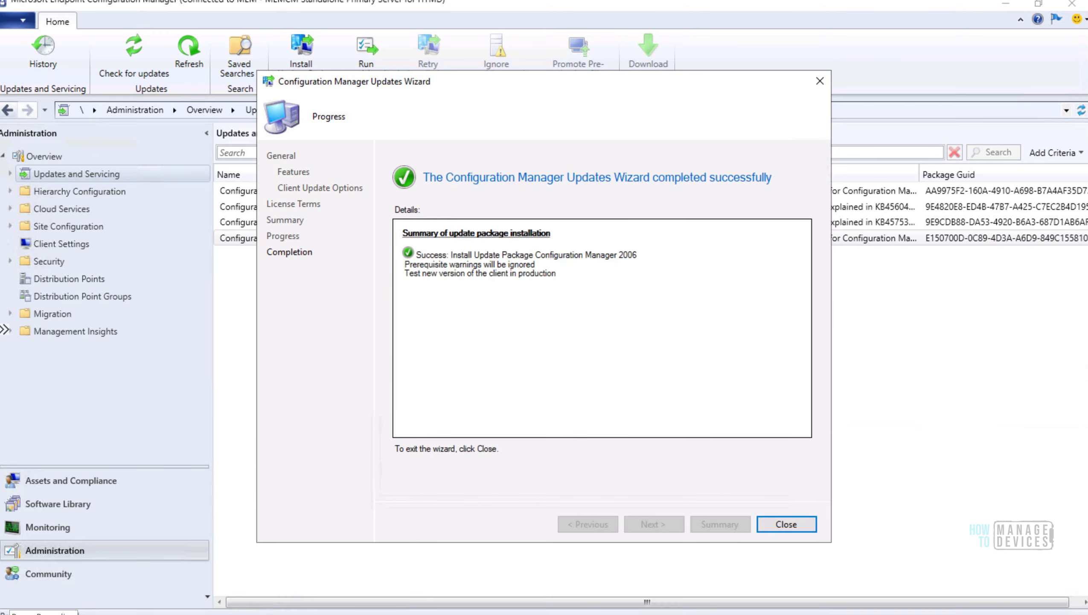
click(782, 525)
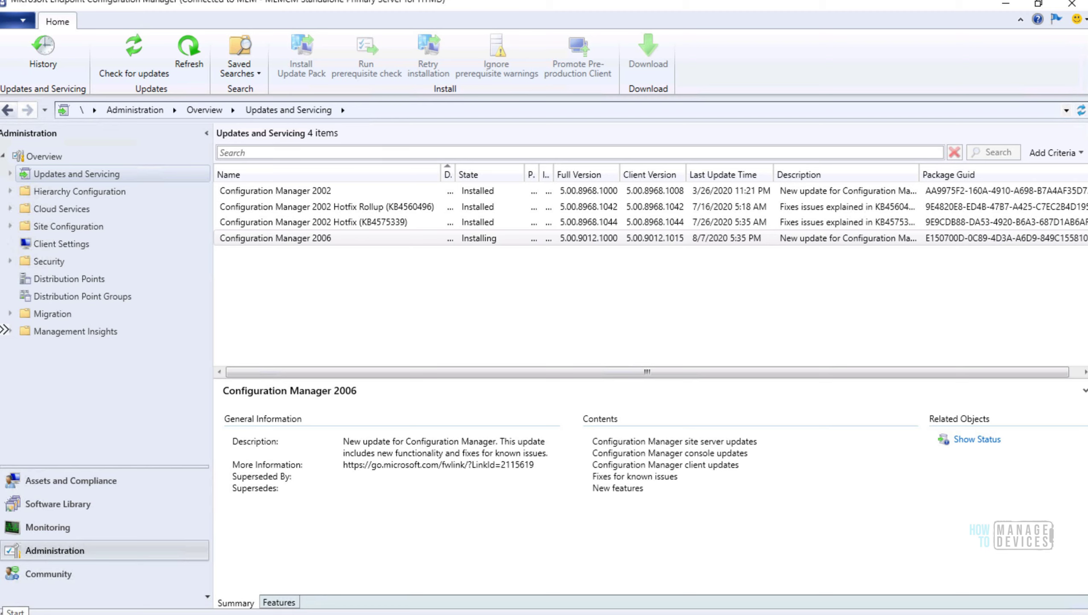
- Refresh the updates list and show the installation status of the Configuration Manager 2006 update
click(367, 237)
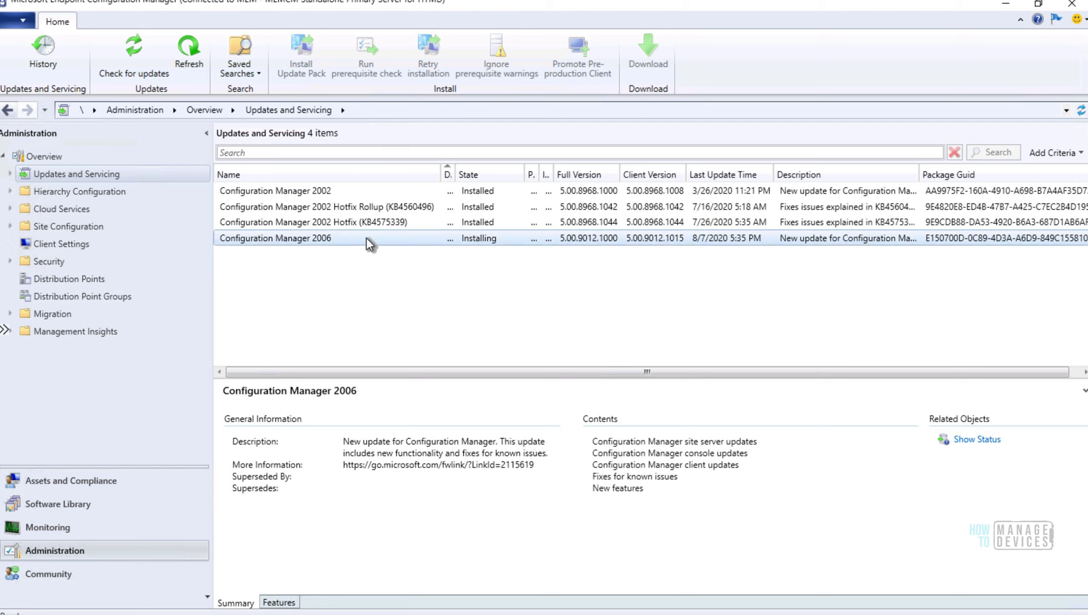
click(188, 65)
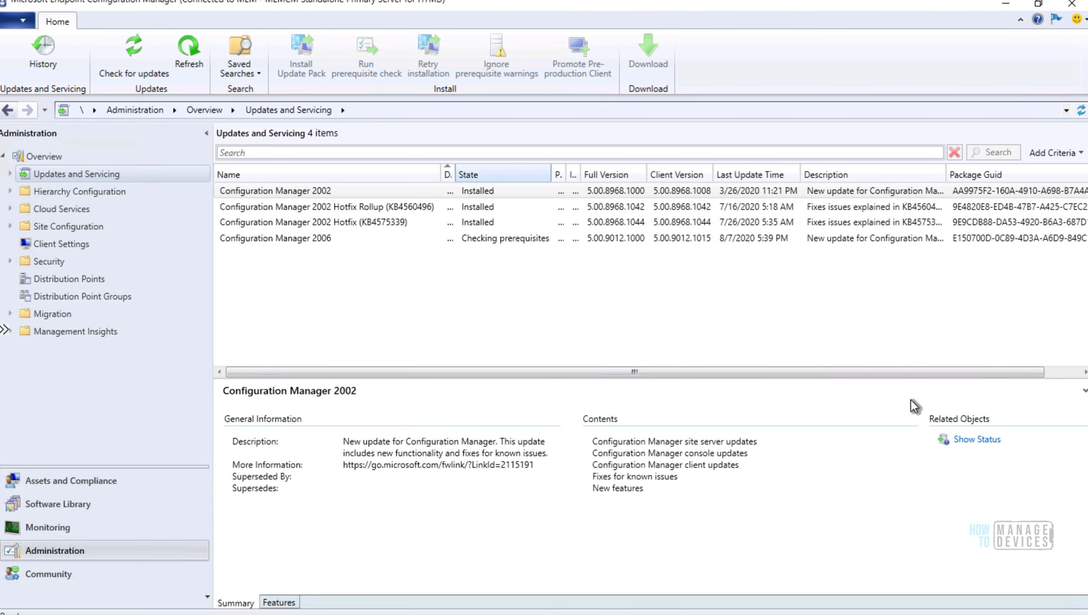
click(435, 242)
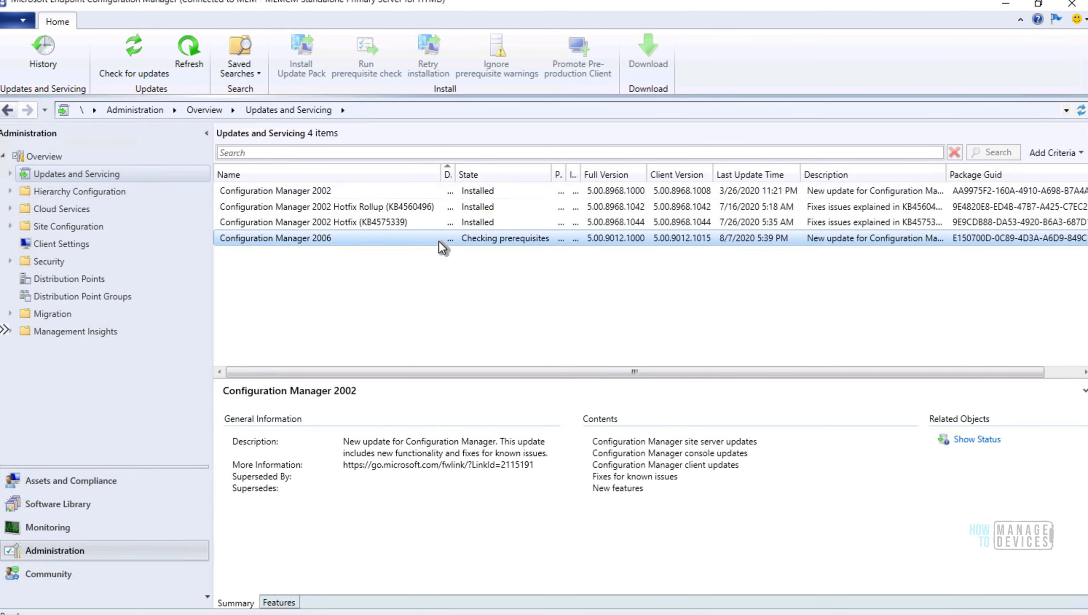
click(973, 440)
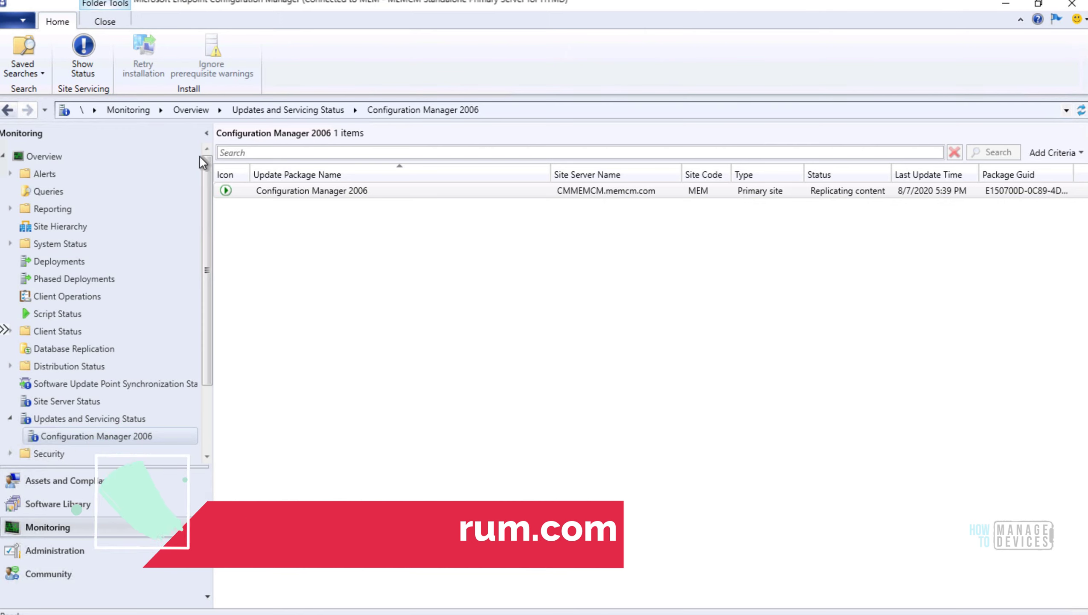
- Open the detailed installation status of the Configuration Manager 2006 update, then examine and refresh the Replication stage
click(83, 65)
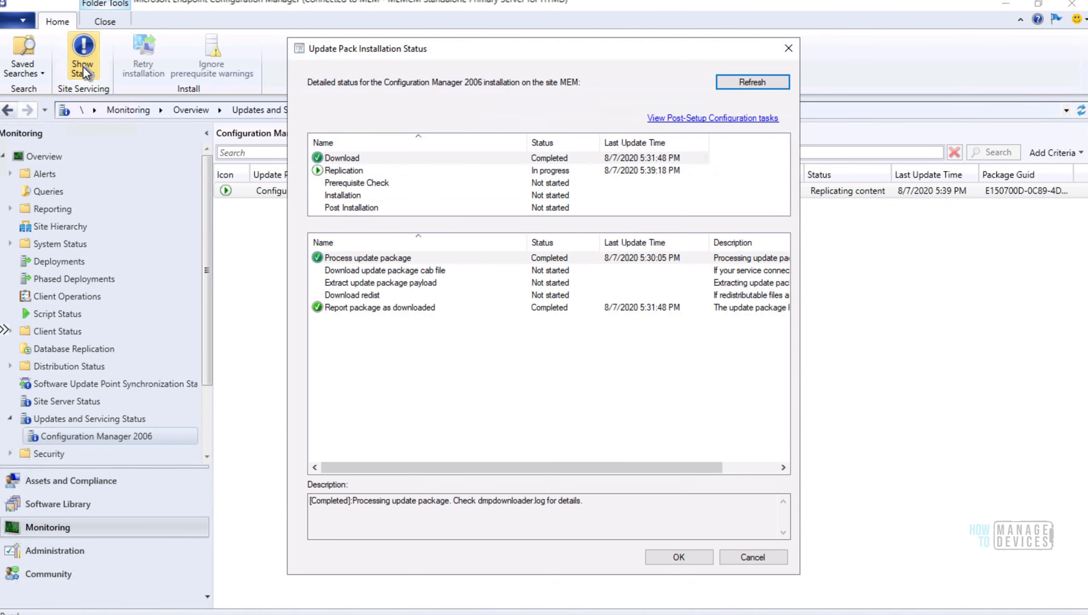
click(350, 170)
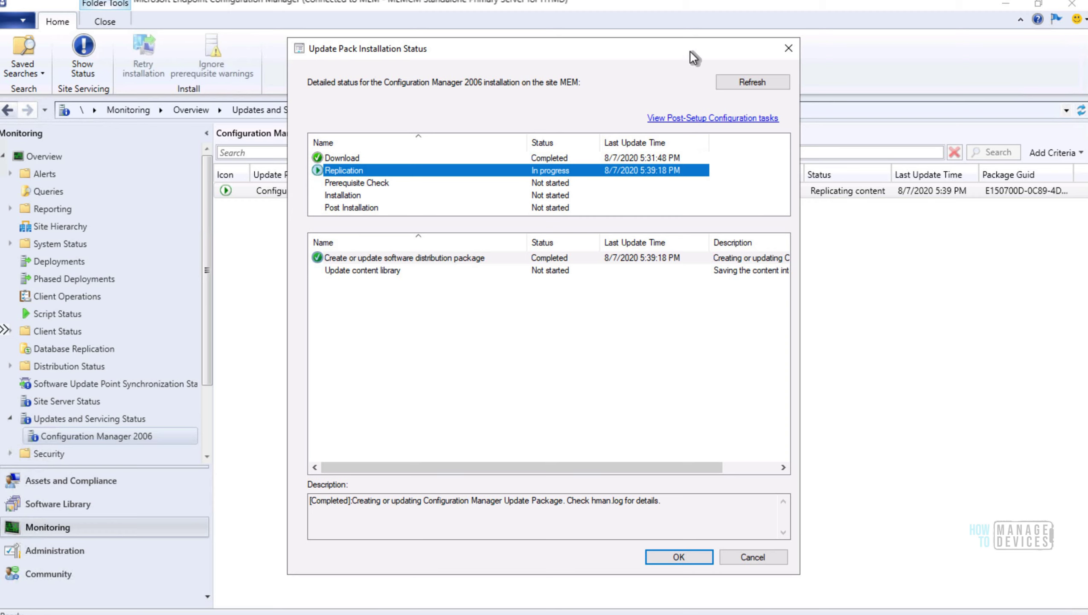
click(739, 82)
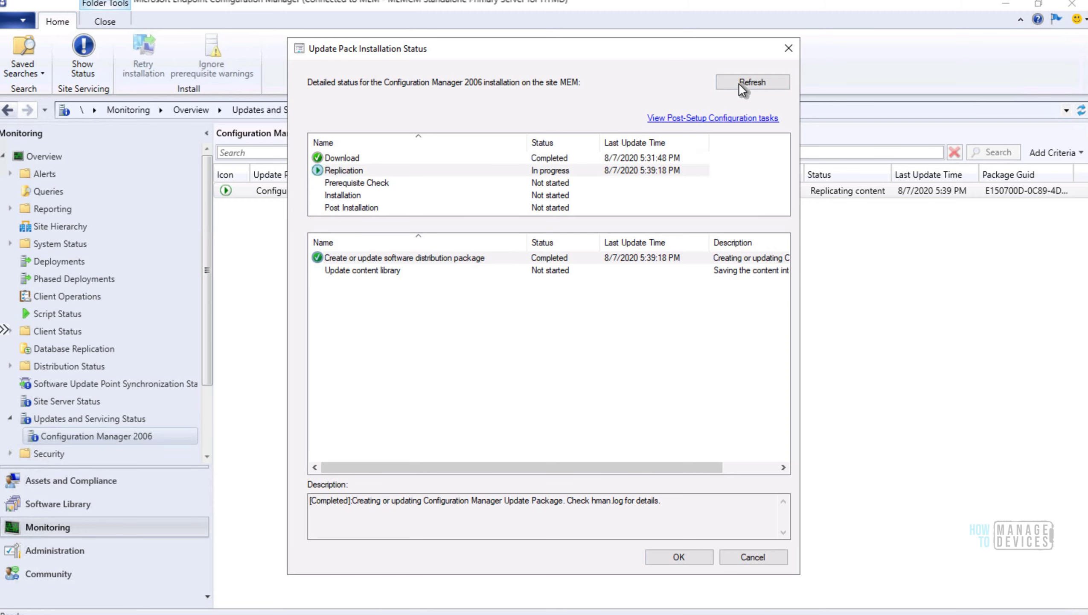
click(740, 82)
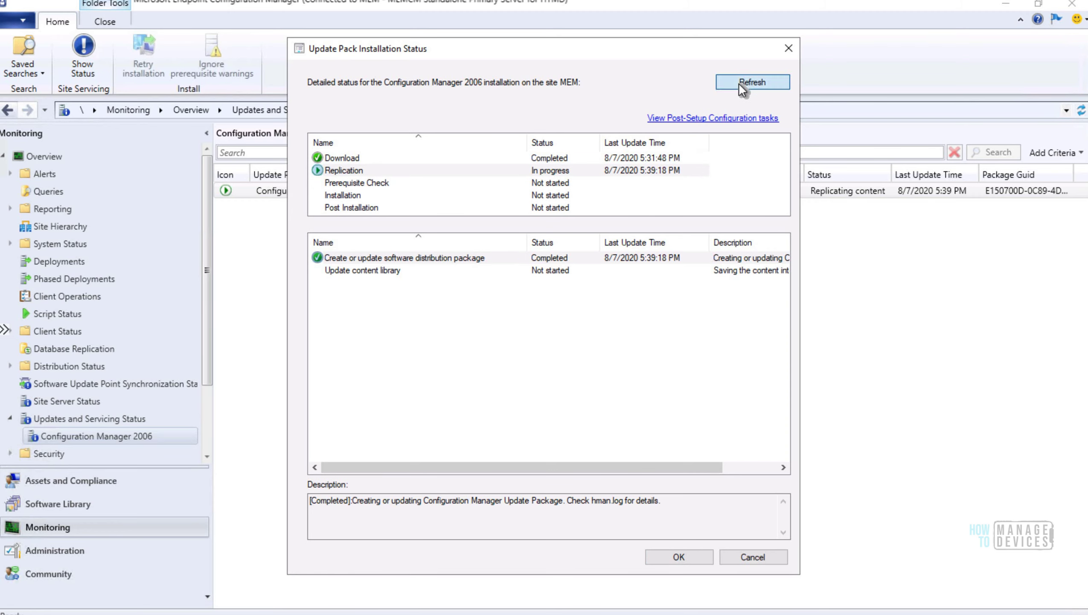
click(442, 258)
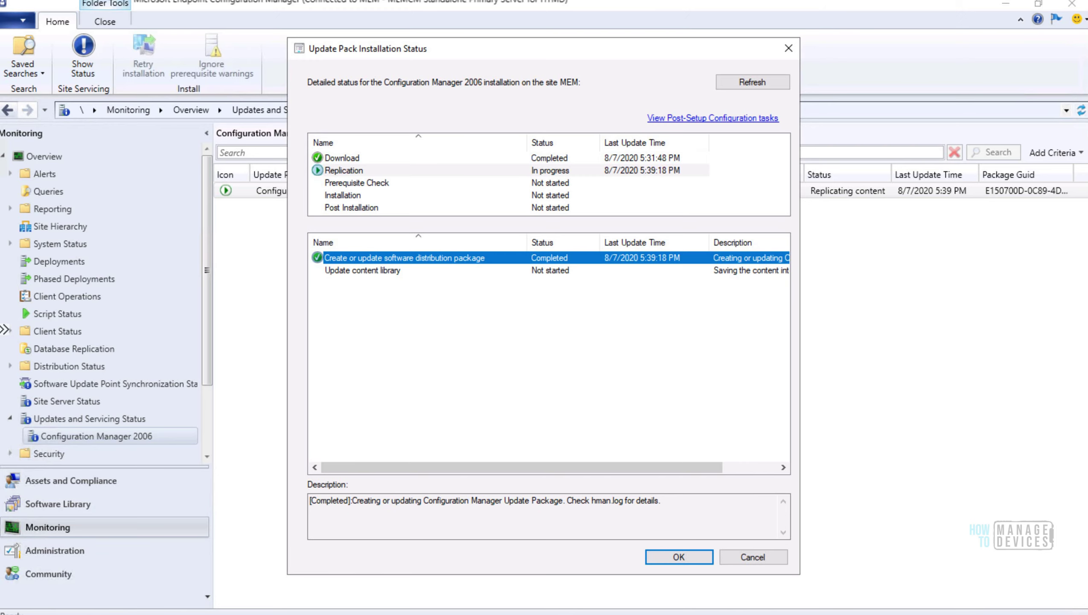
key(alt+Tab)
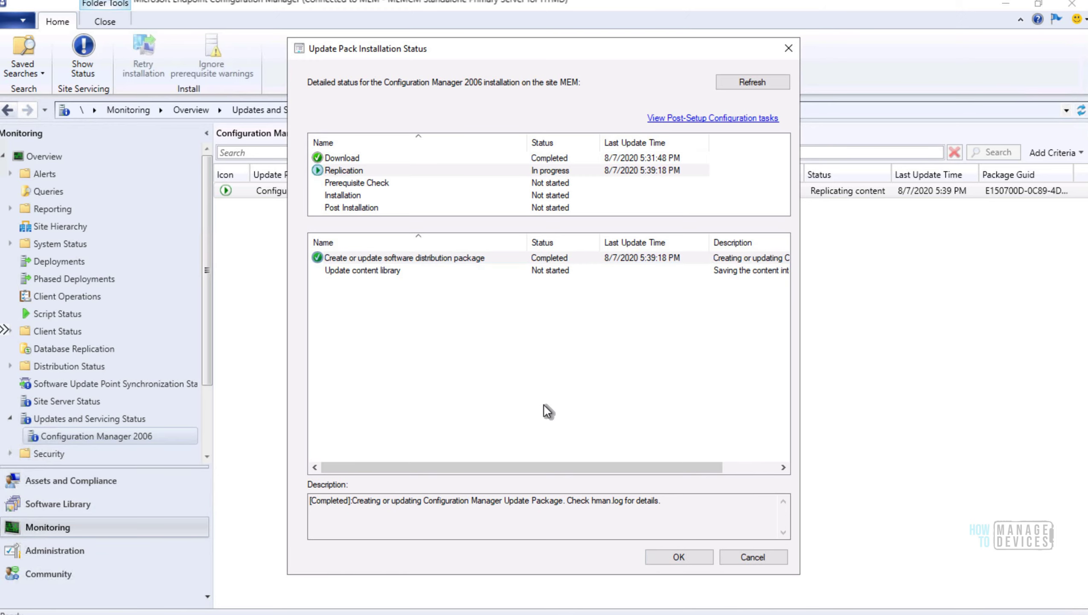
- Refresh the update pack status, dismiss the error, and review the tasks of the Replication, Prerequisite Check and Installation stages
click(748, 80)
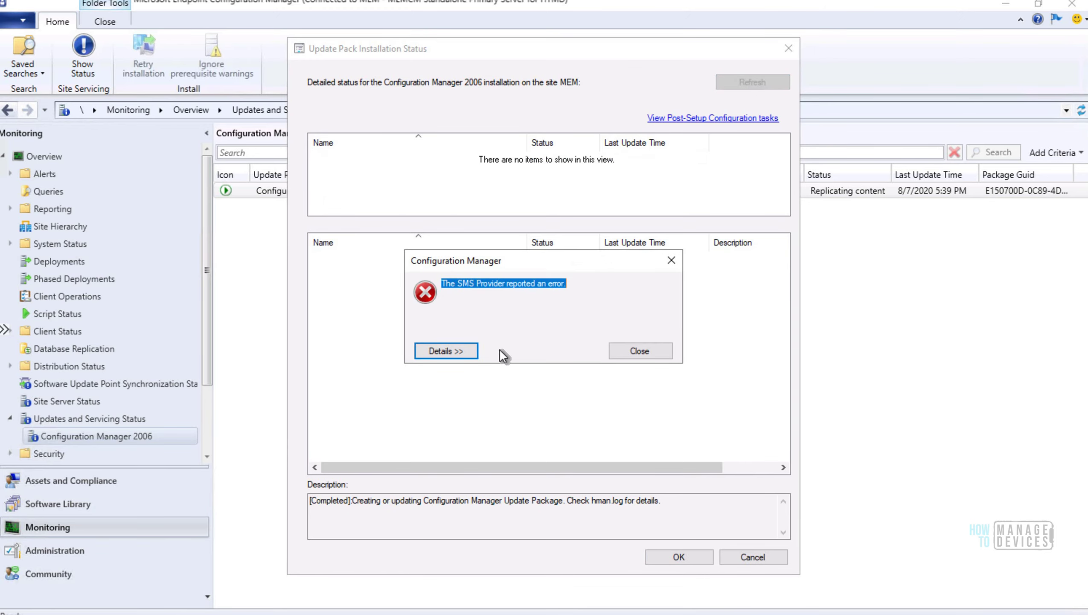
click(616, 349)
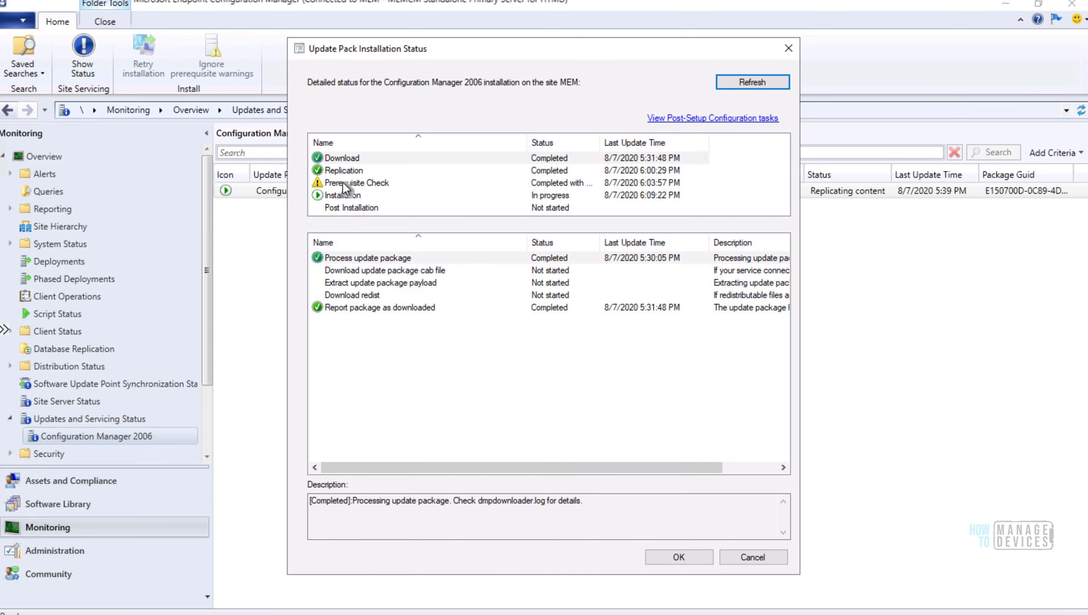
click(343, 181)
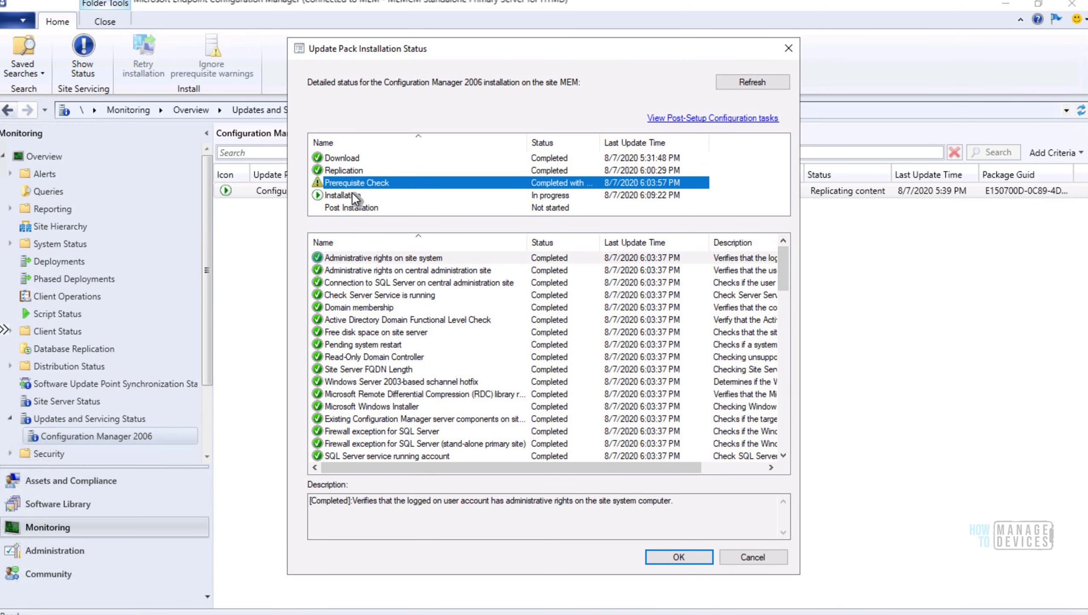
click(347, 169)
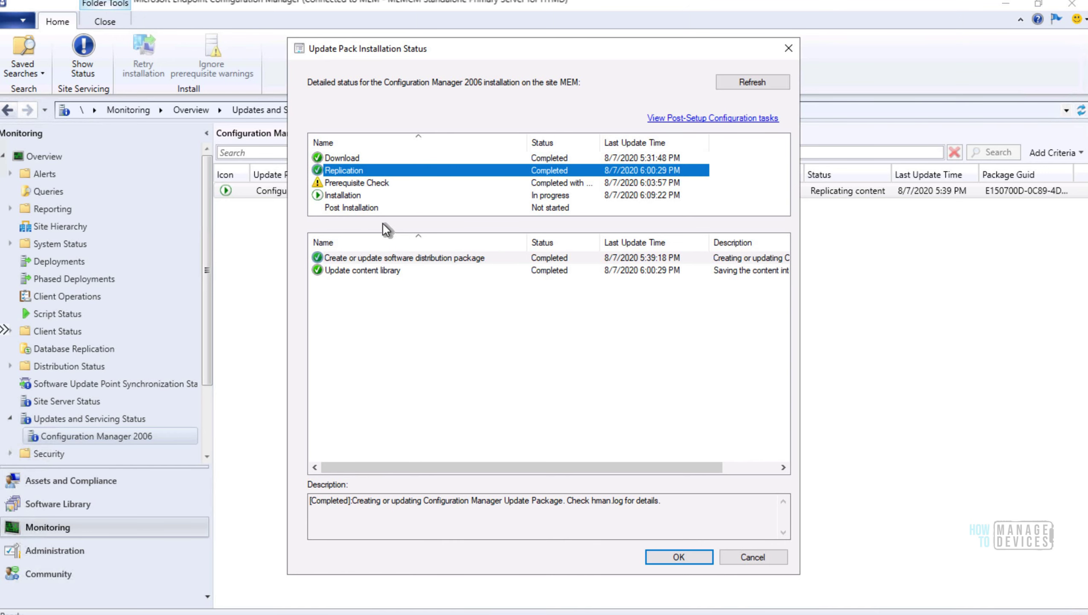
click(346, 184)
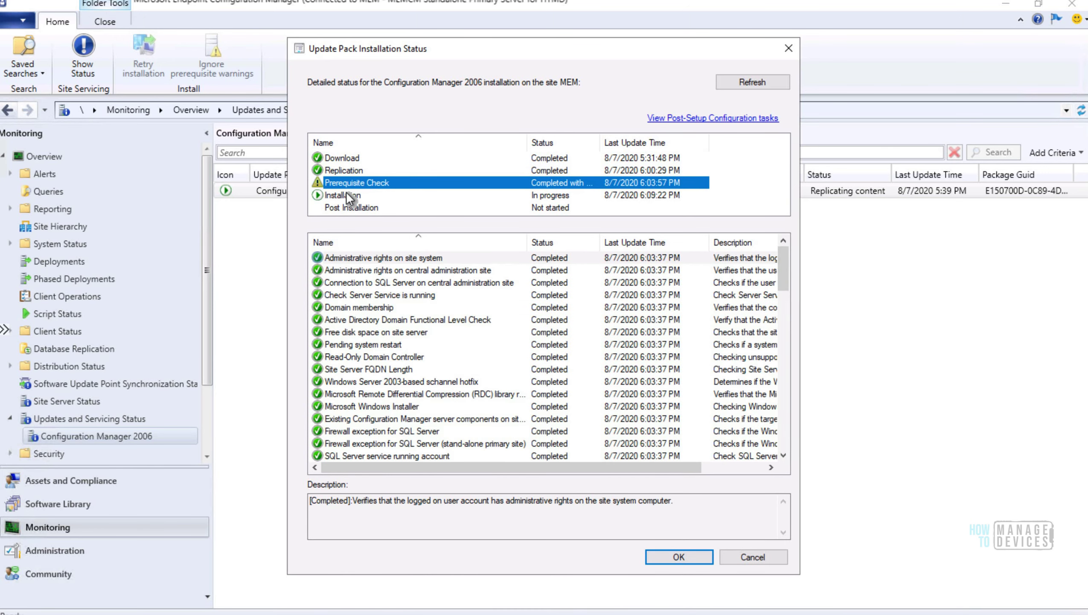
click(349, 196)
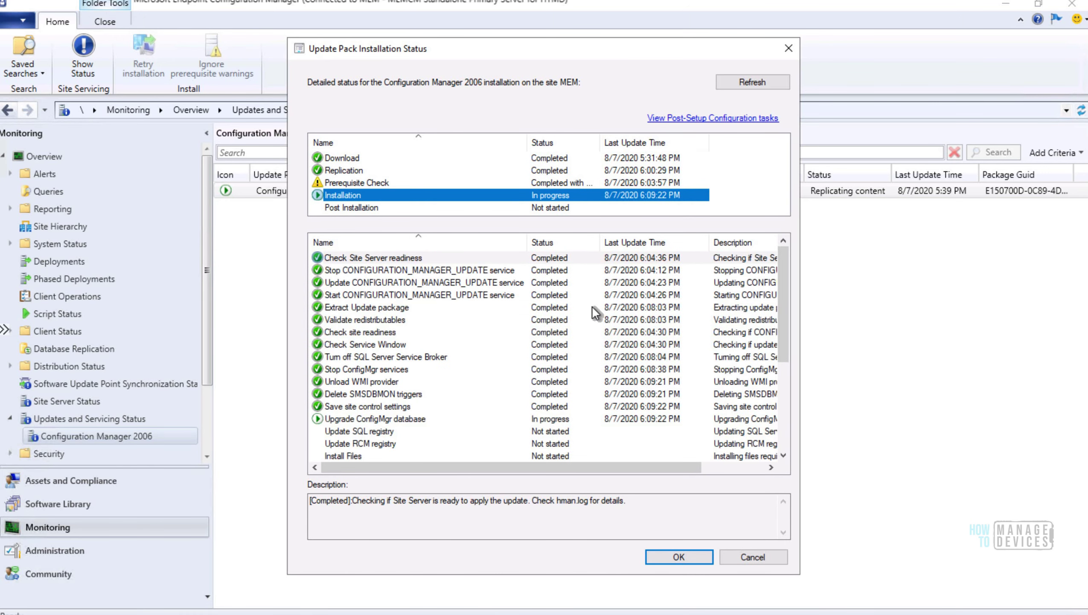
- Look through the Installation stage's tasks, refresh the status, and view the description of the Upgrade ConfigMgr database task
drag(781, 340, 778, 273)
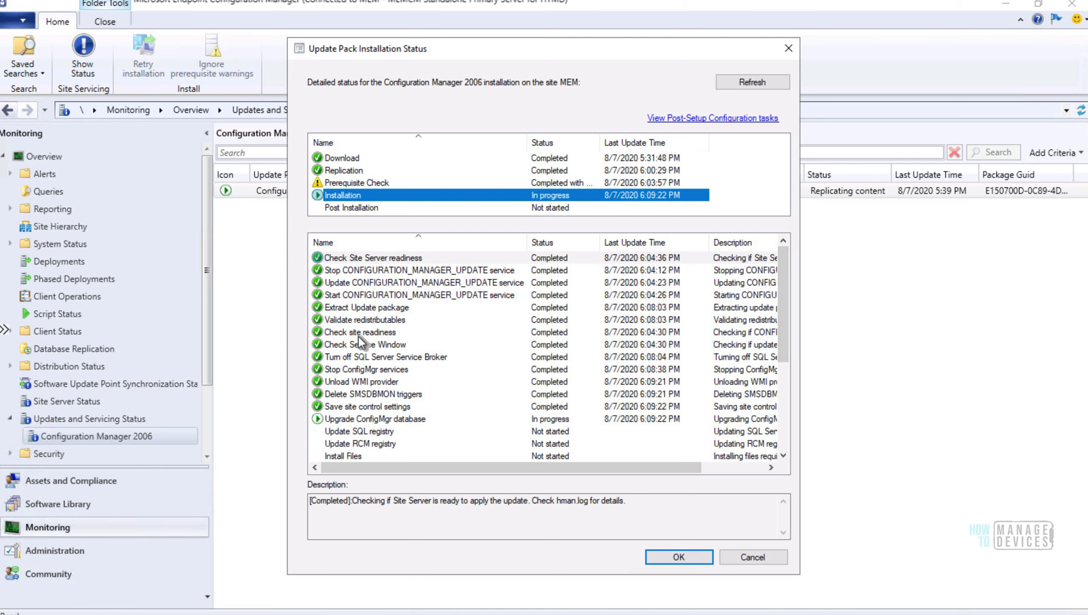
click(358, 415)
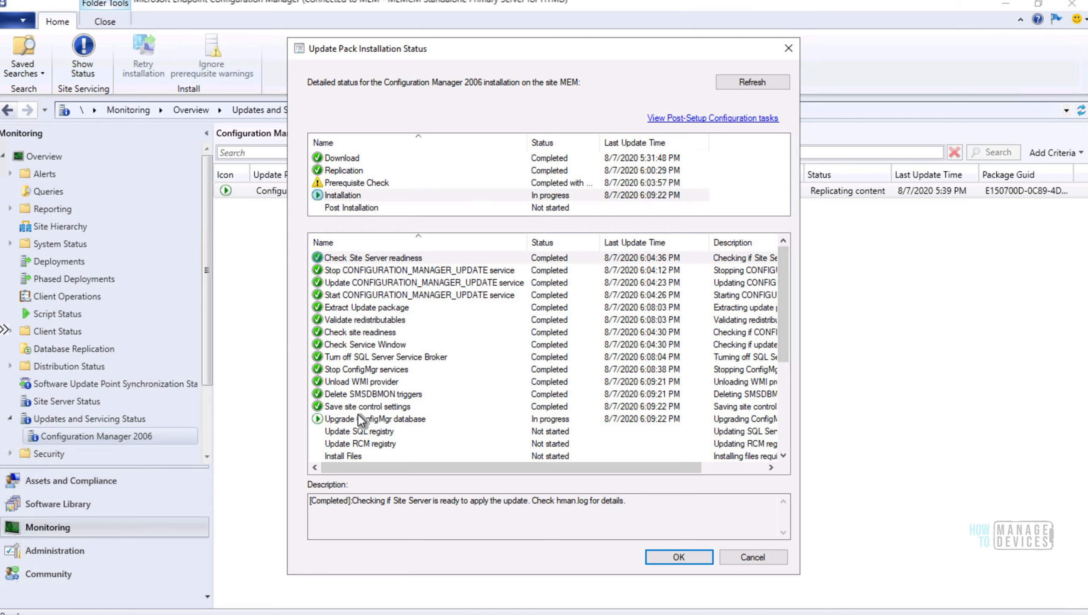
click(736, 85)
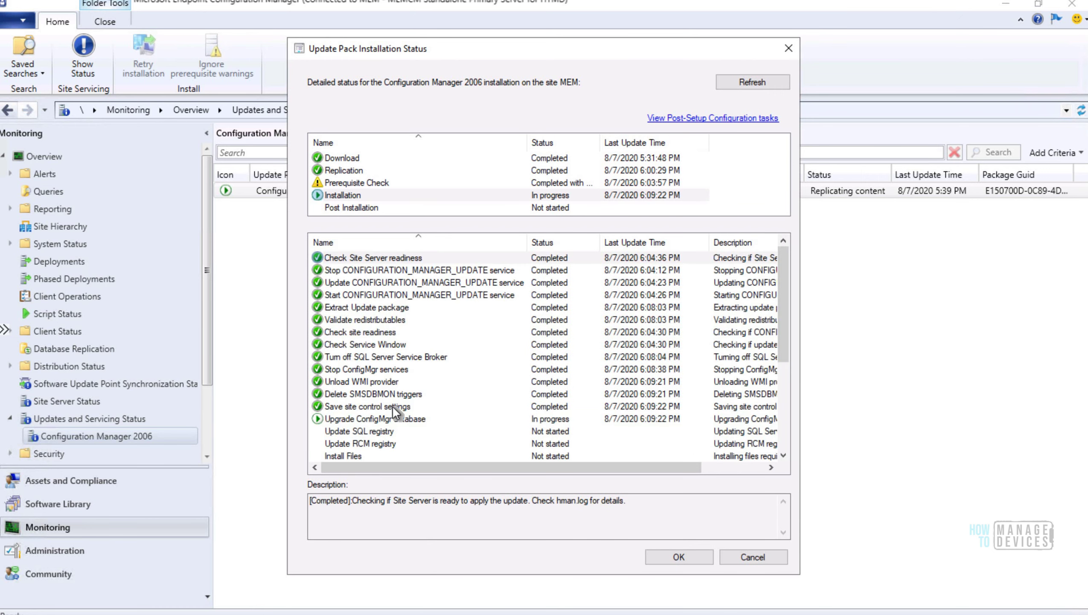
click(388, 422)
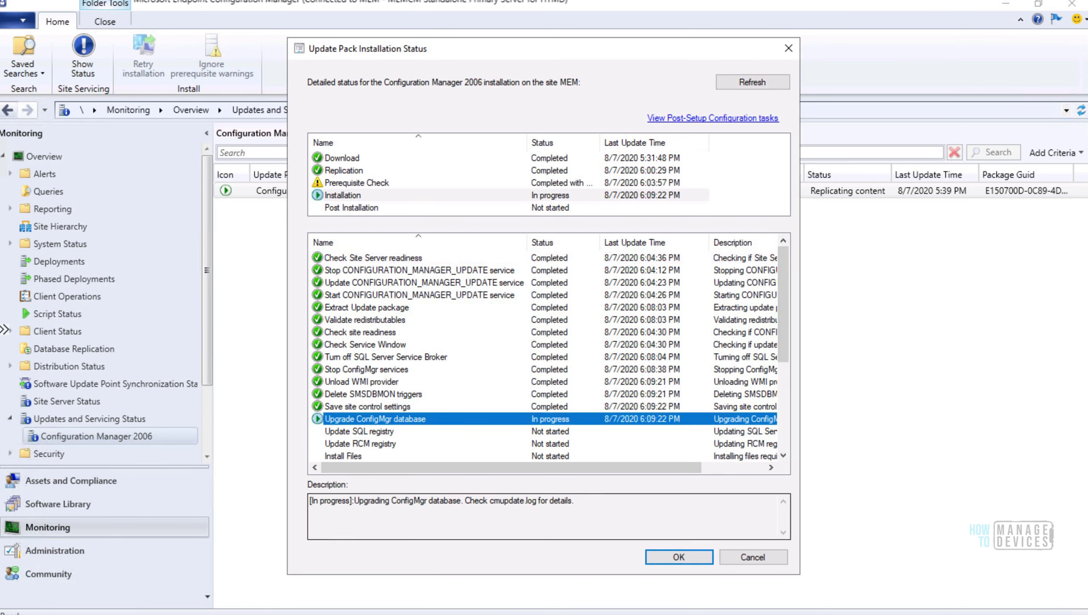
- Switch to Configuration Manager Trace Log Tool, open CMUpdate.log from the Logs folder, and select its latest entry
click(371, 613)
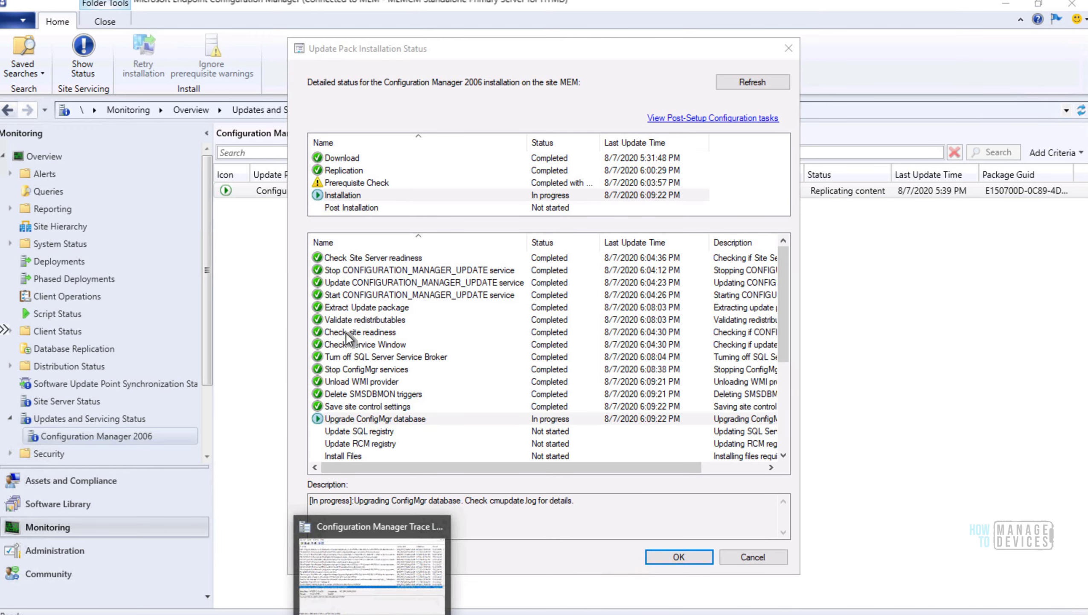
click(126, 121)
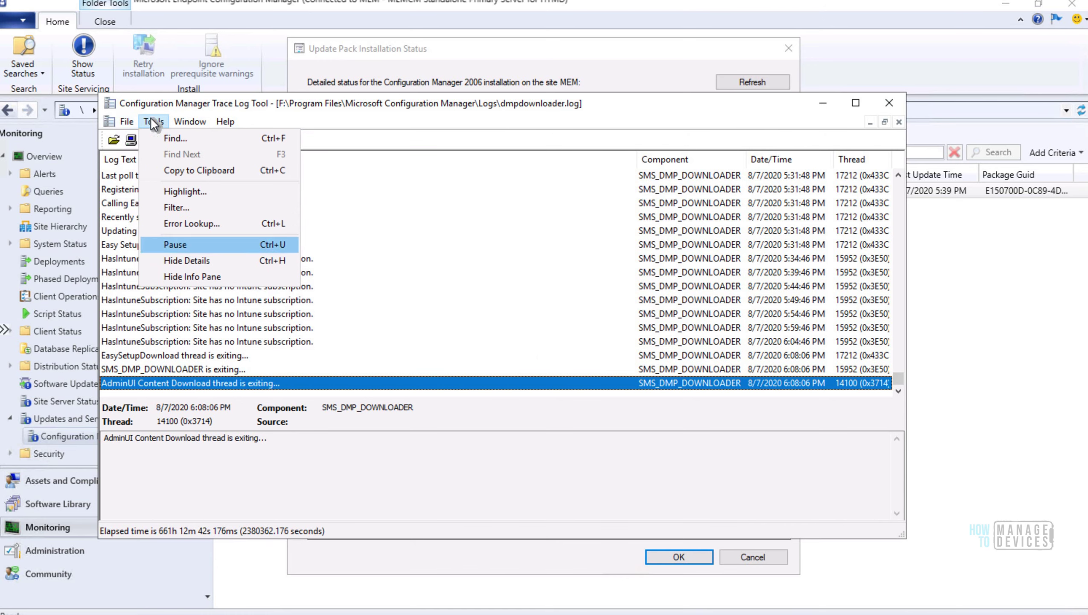
click(126, 122)
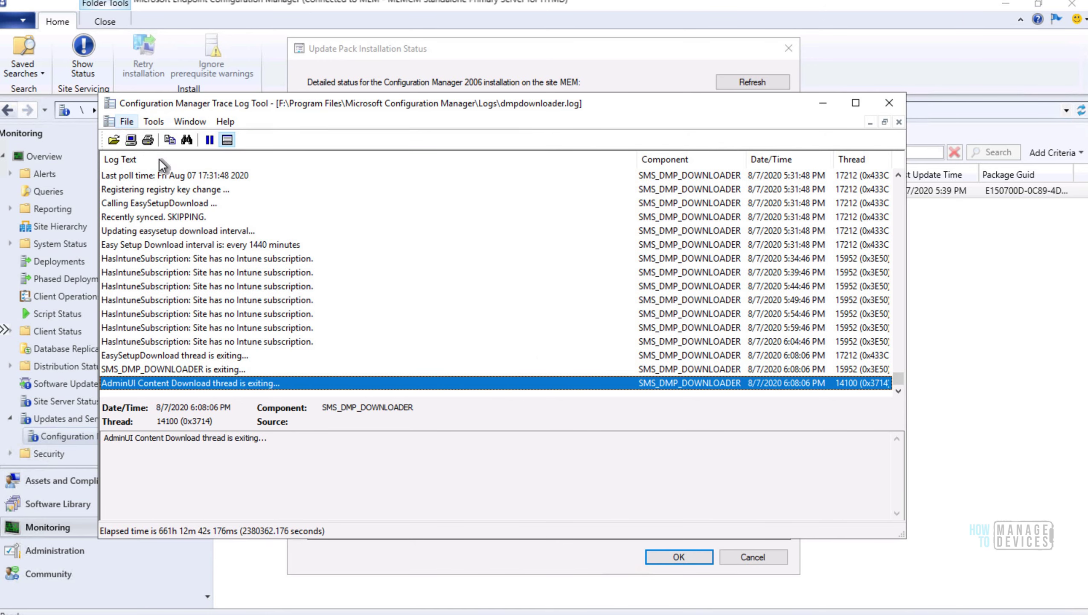
click(123, 120)
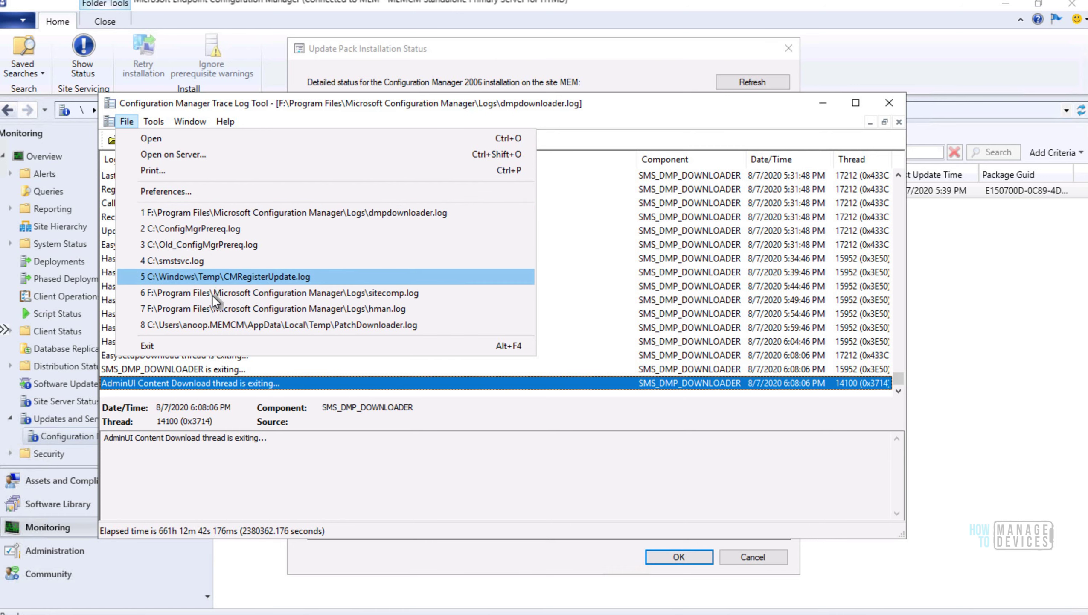
click(171, 138)
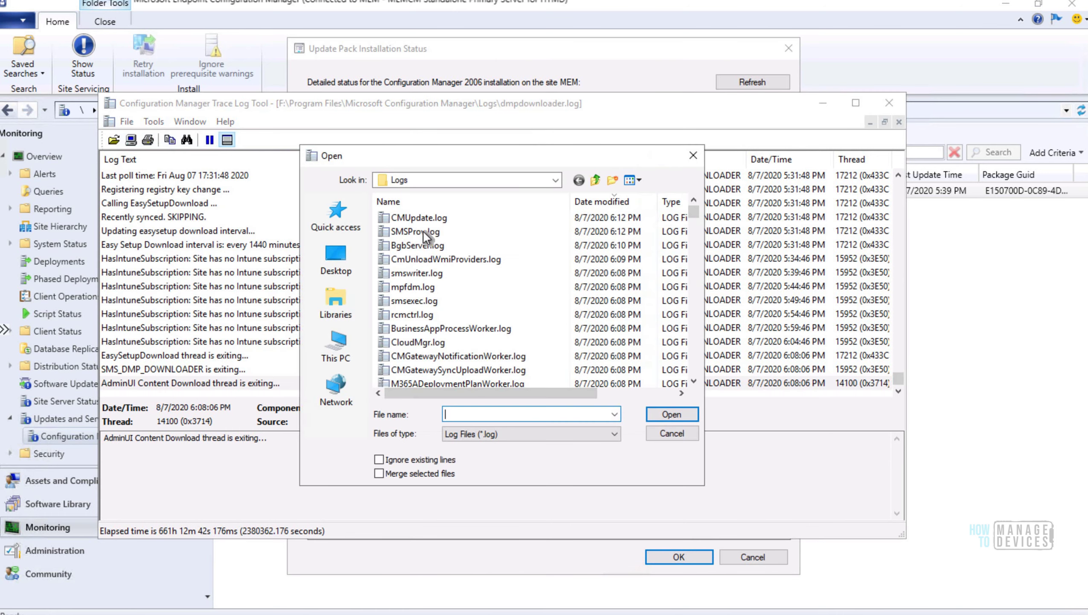
click(425, 233)
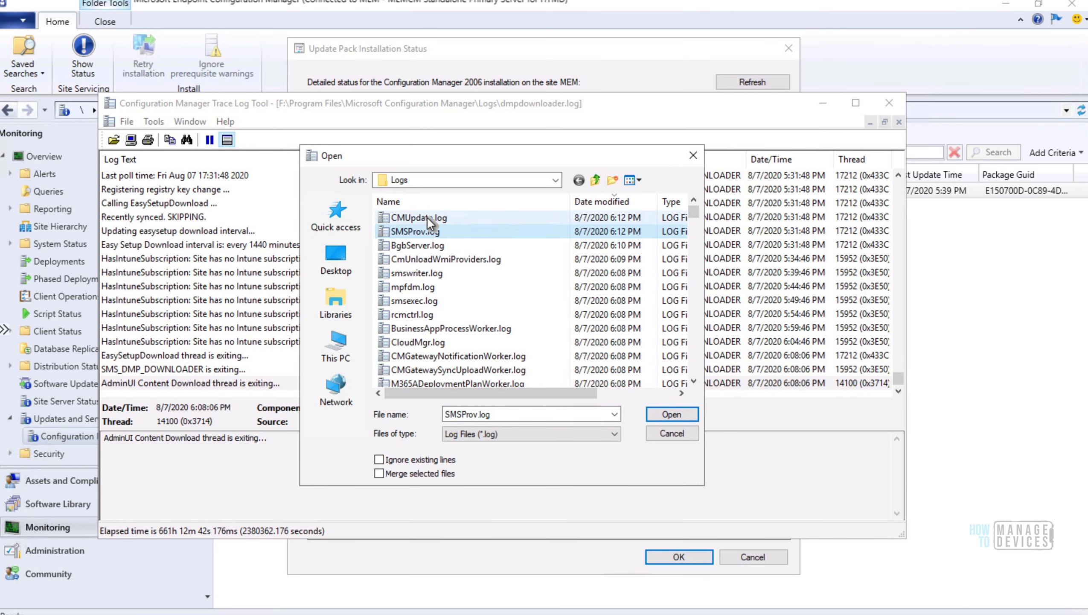
click(427, 216)
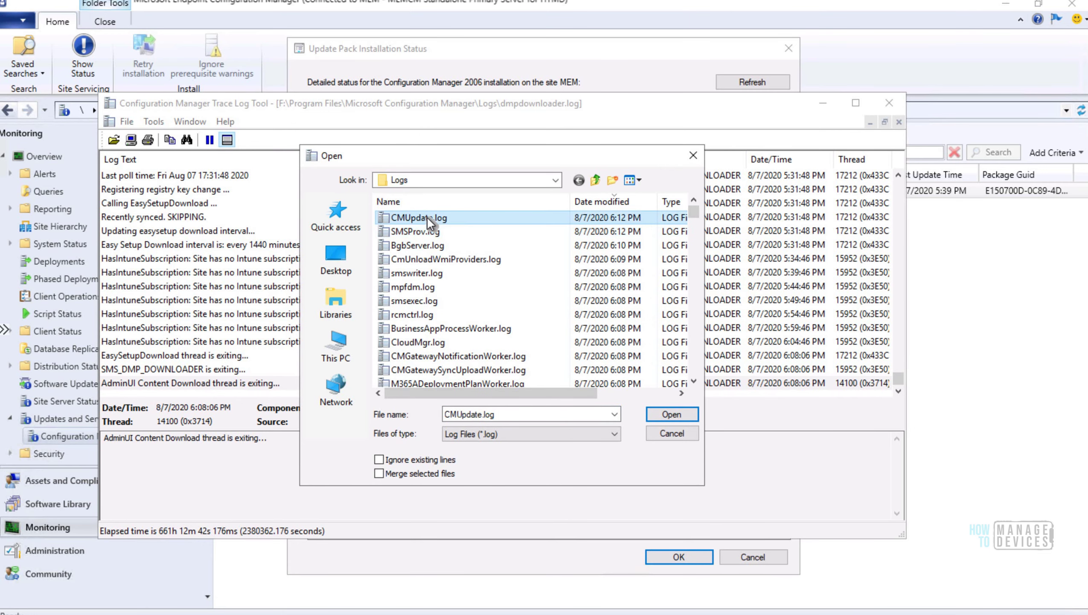
click(658, 412)
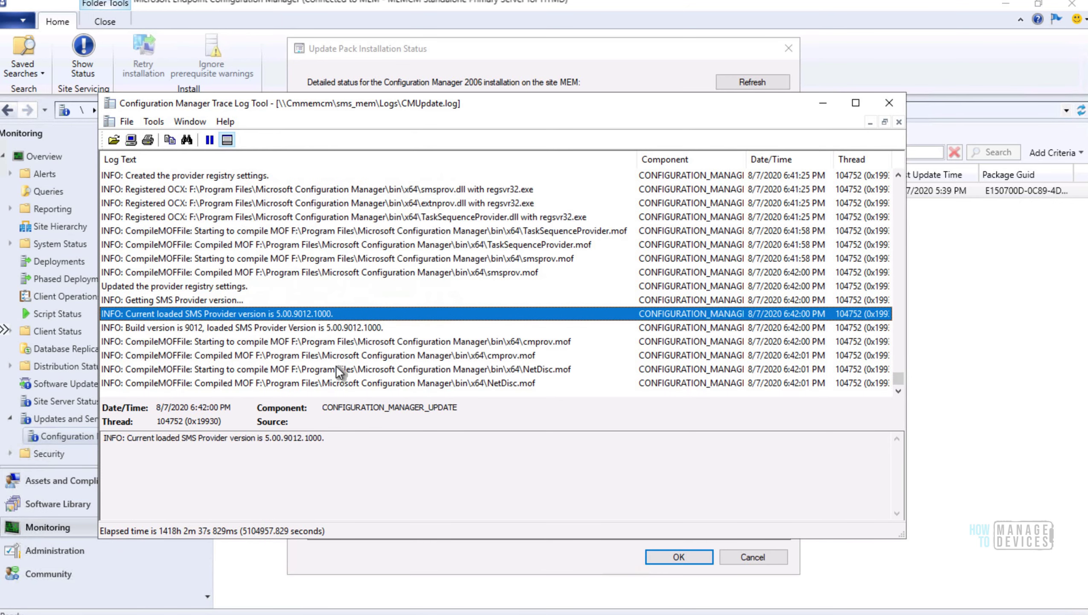
click(336, 383)
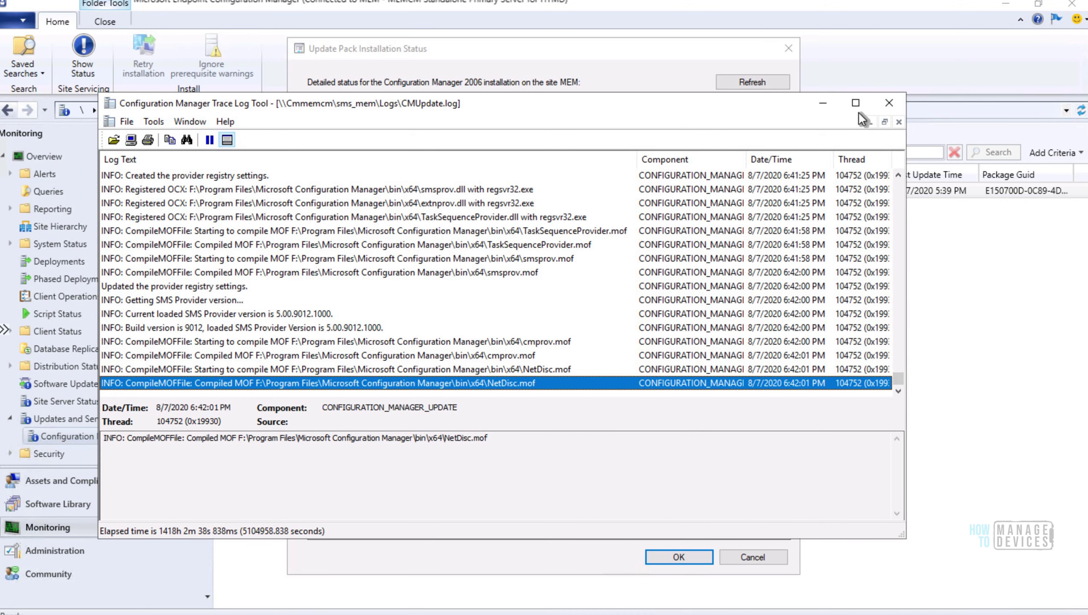
- Refresh and close the update pack status, and try to reopen it for Configuration Manager 2006, dismissing the errors
click(733, 82)
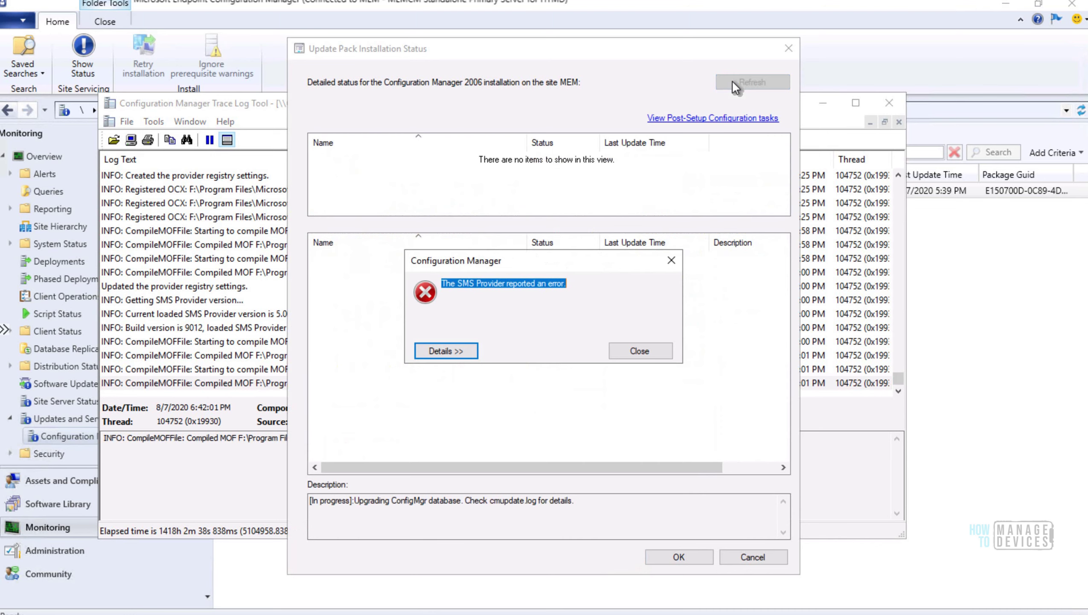
click(630, 344)
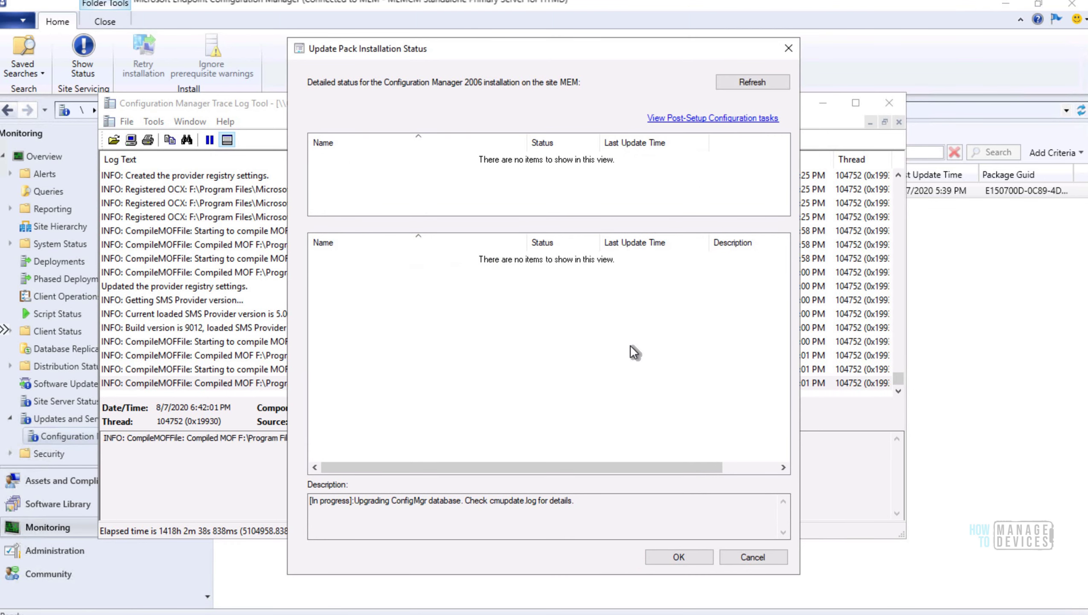
click(694, 561)
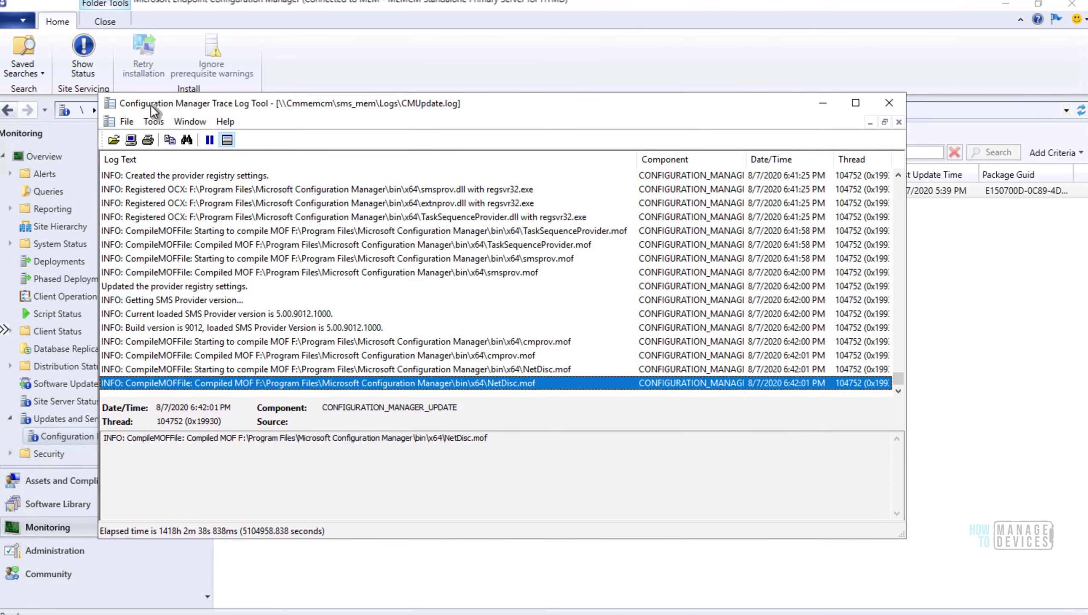
click(89, 52)
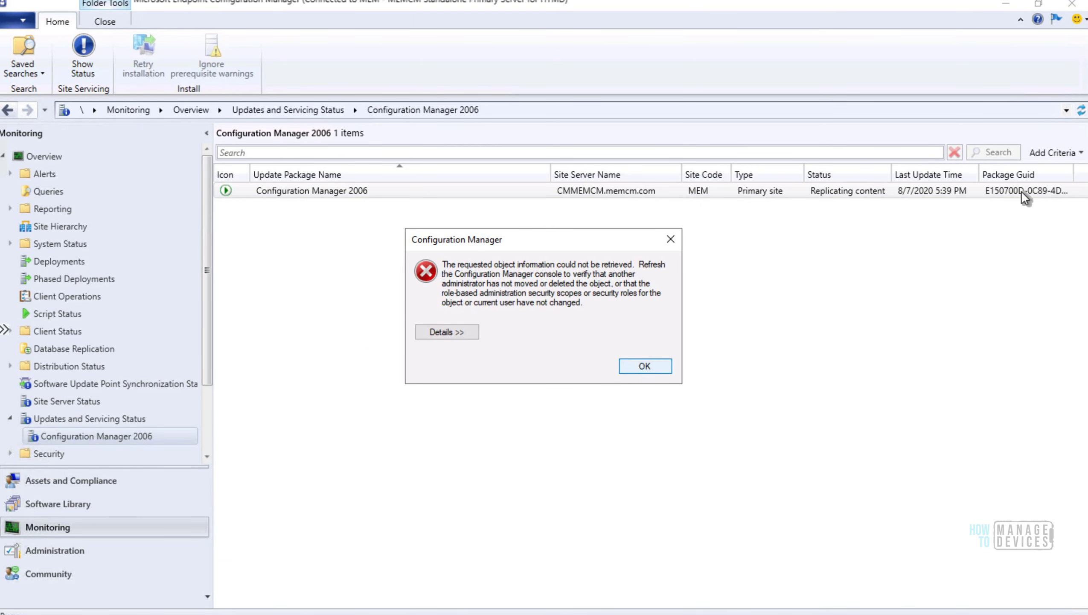
key(Return)
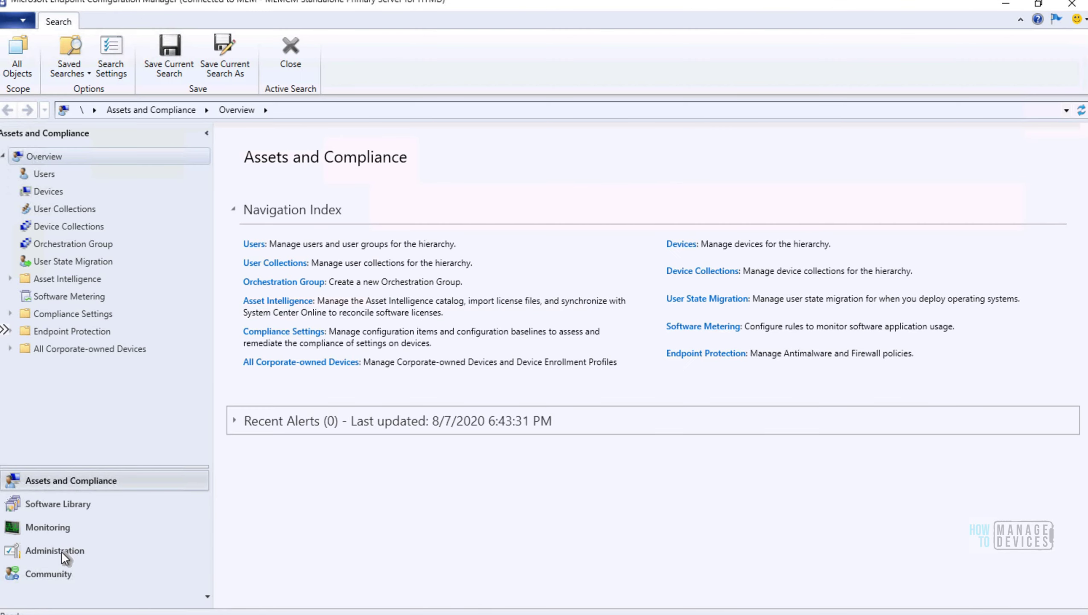
- Find the Configuration Manager 2006 update under Updates and Servicing in Administration and open its detailed installation status
click(61, 551)
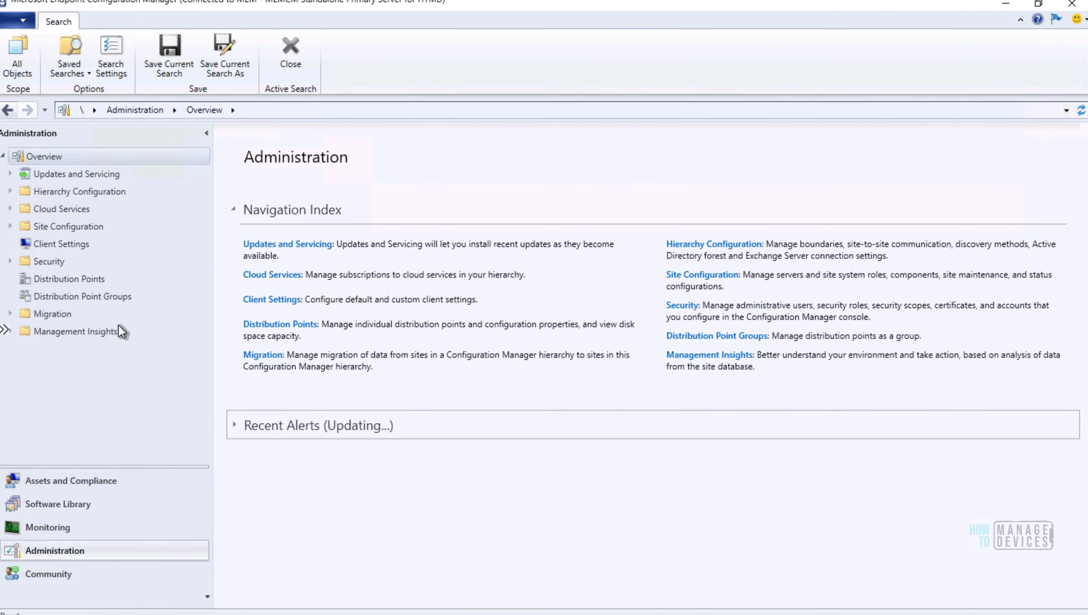
click(14, 172)
click(62, 178)
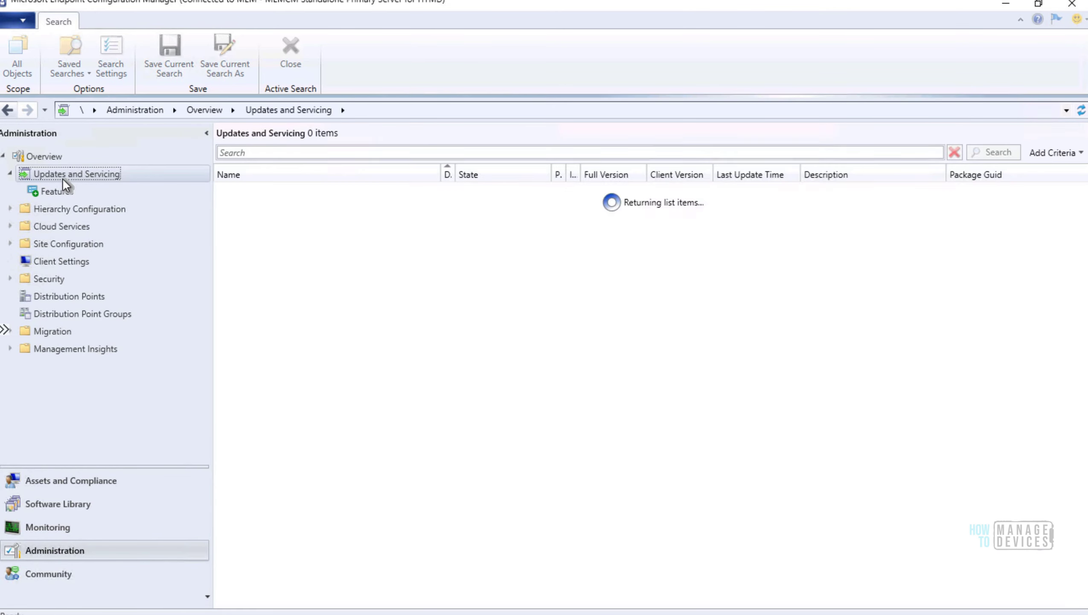
click(435, 190)
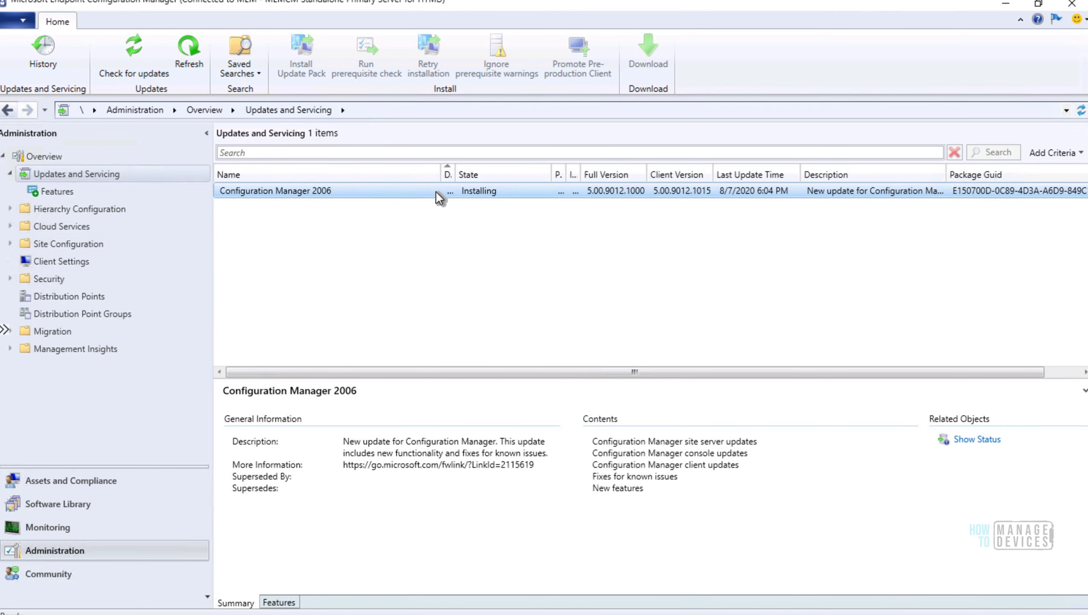
click(978, 441)
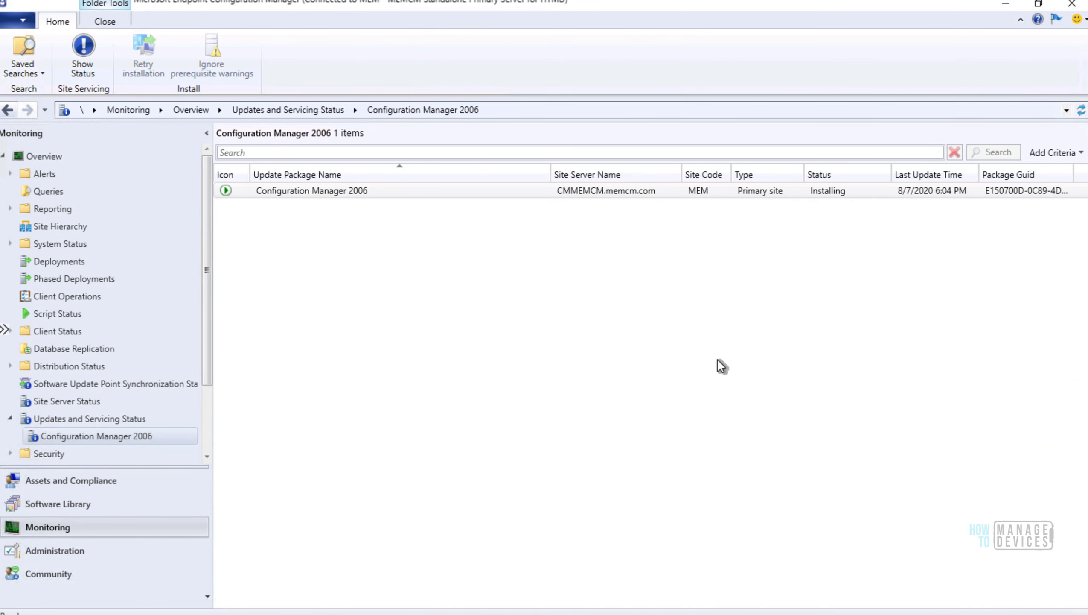
click(79, 63)
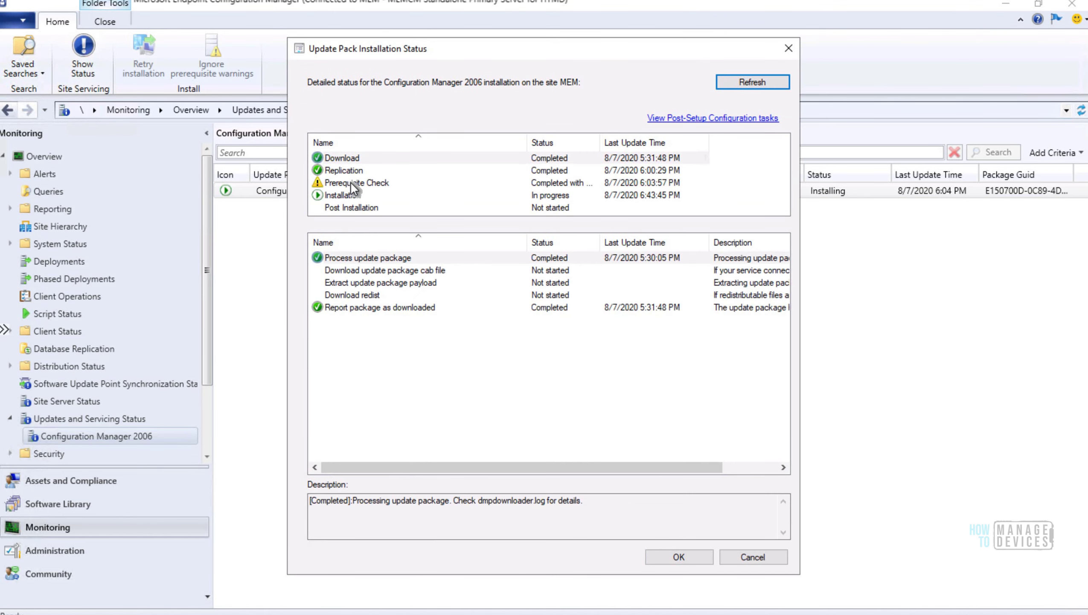
- Look through the Installation stage's tasks and view the description of the Install ConfigMgr configurations task
click(351, 195)
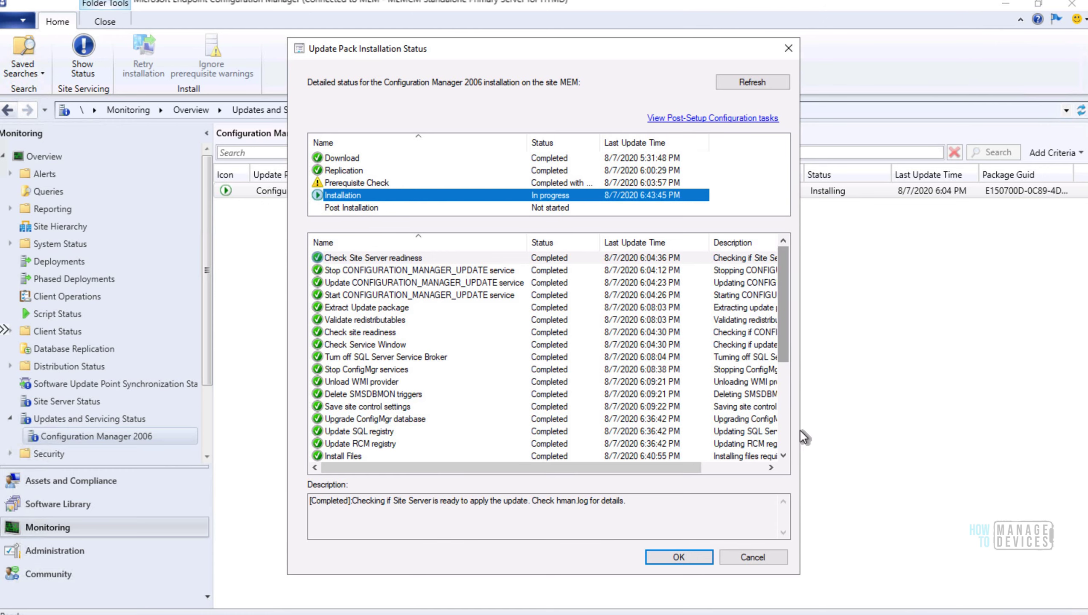
scroll(785, 452, down, 5)
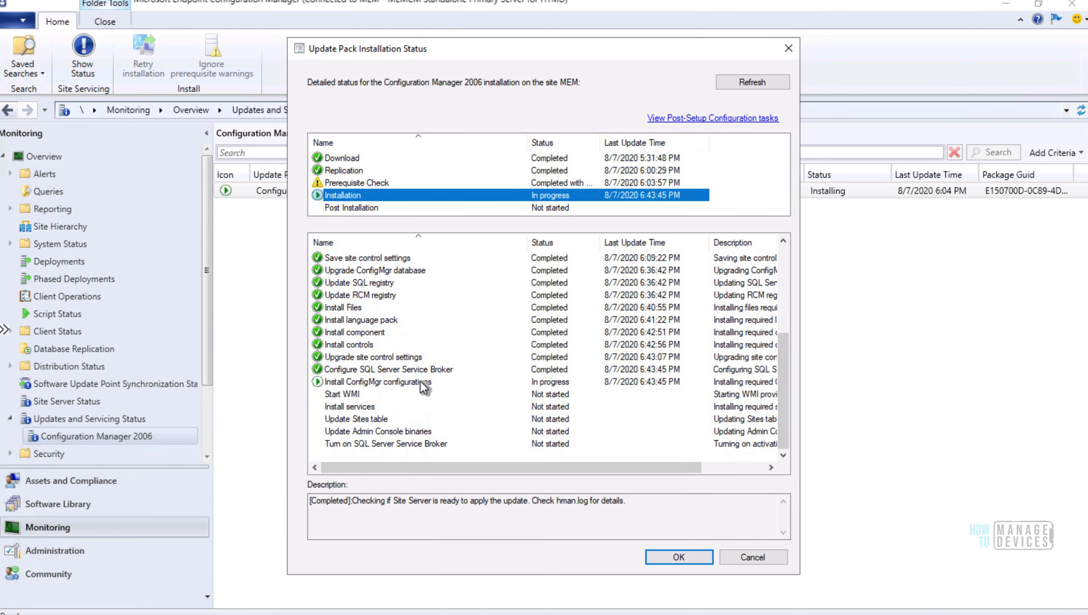
click(420, 381)
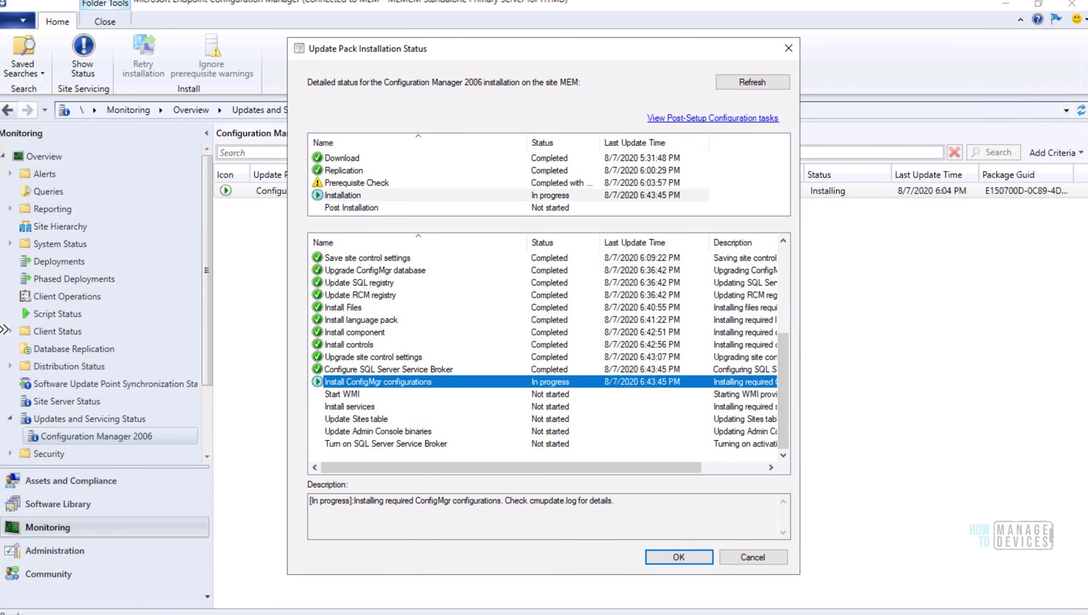
- Switch to Configuration Manager Trace Log Tool and look up error code 0x80041001 from the default boot image entry
key(alt+Tab)
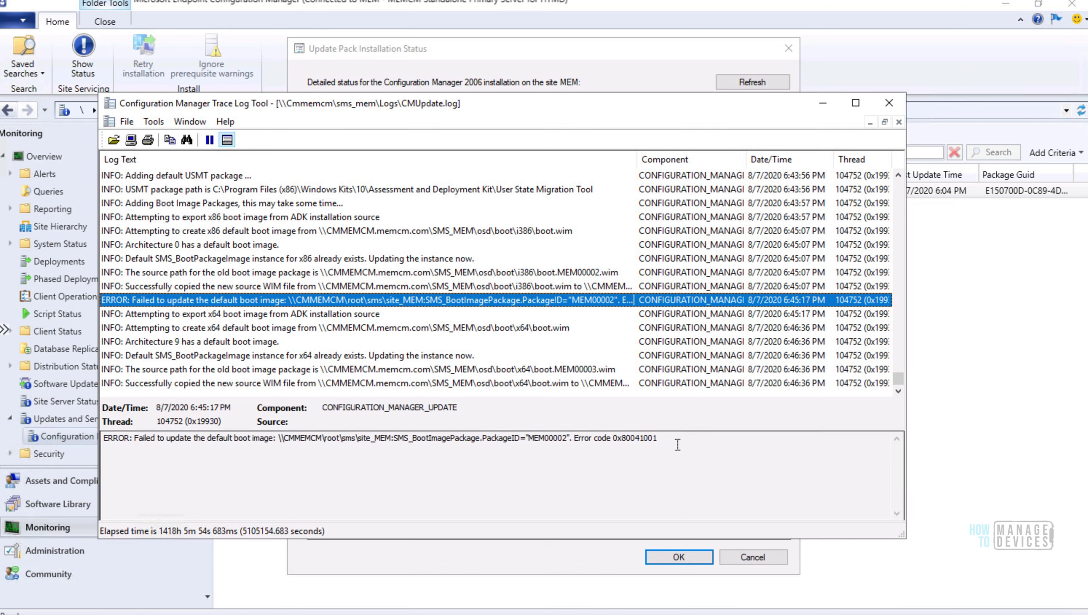
double_click(619, 438)
key(ctrl+c)
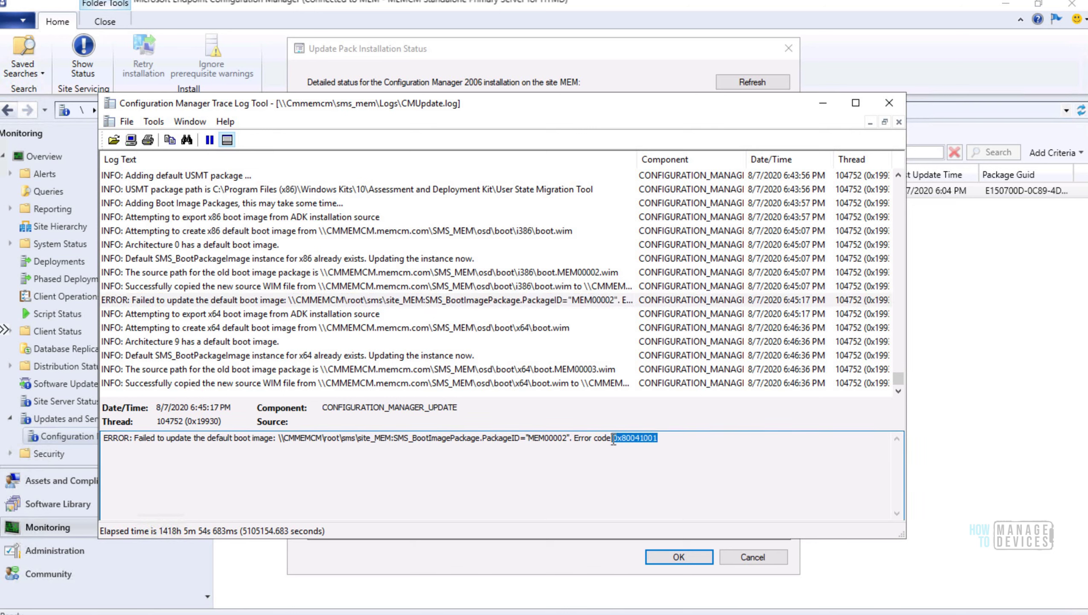
click(156, 120)
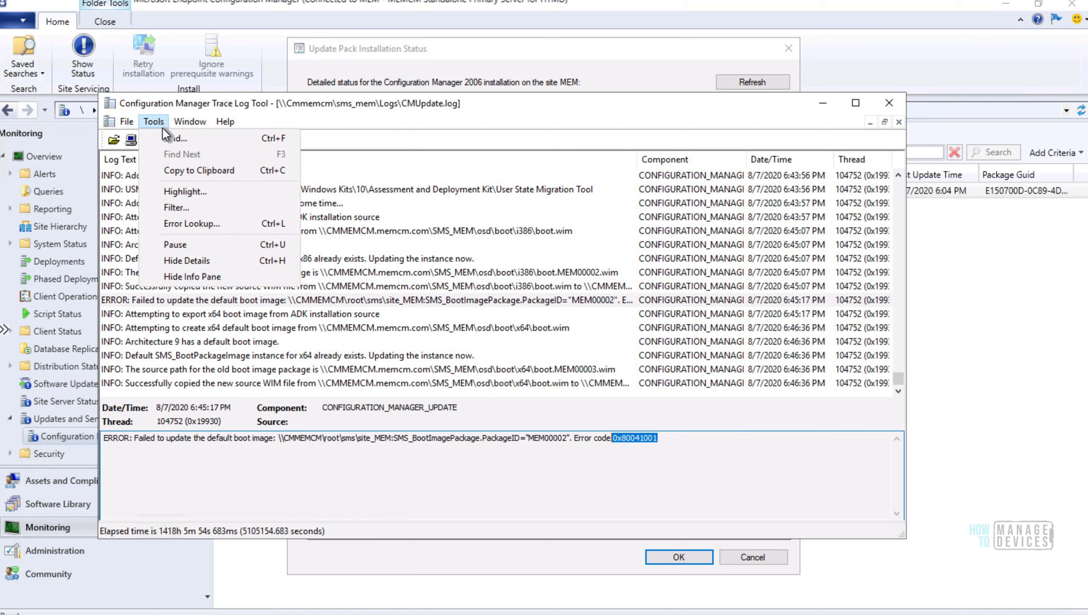
click(209, 224)
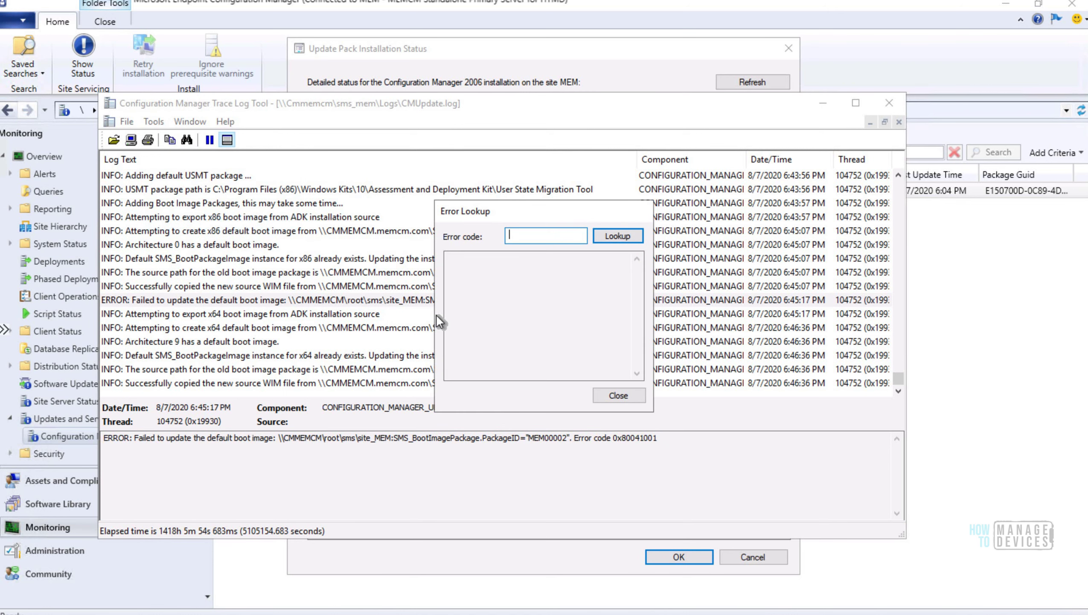
key(ctrl+v)
click(618, 236)
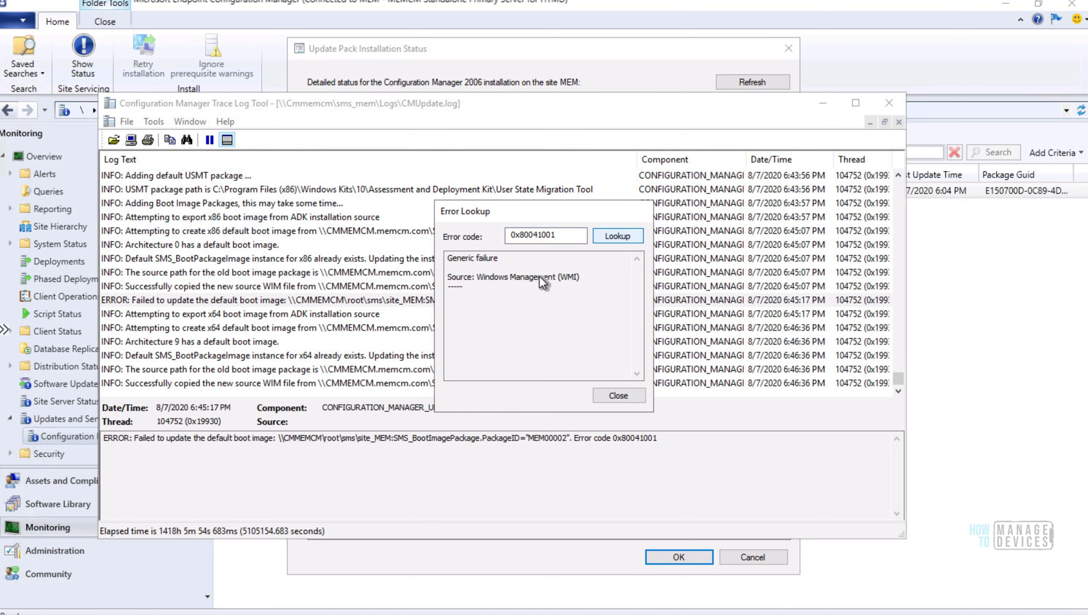
drag(445, 256, 581, 276)
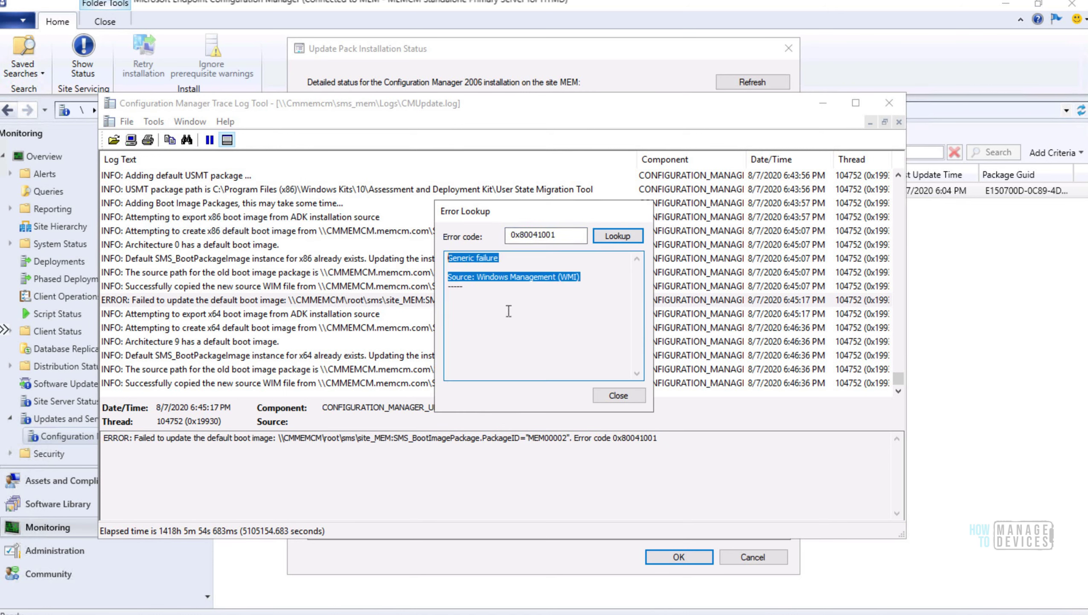
click(619, 398)
- Read through the CMUpdate.log entries that follow the default boot image error
click(472, 304)
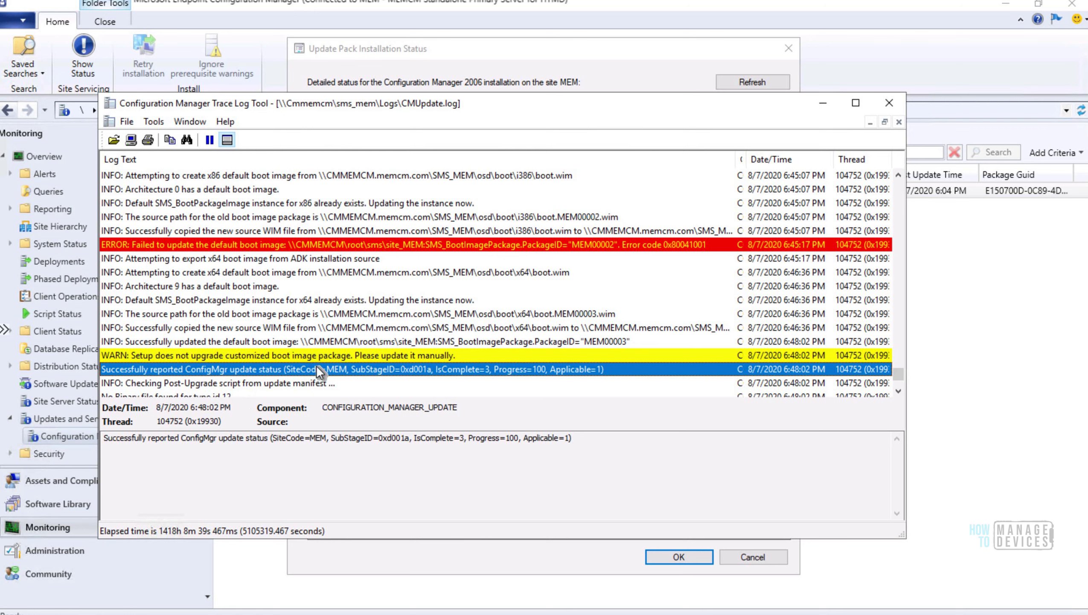
click(899, 391)
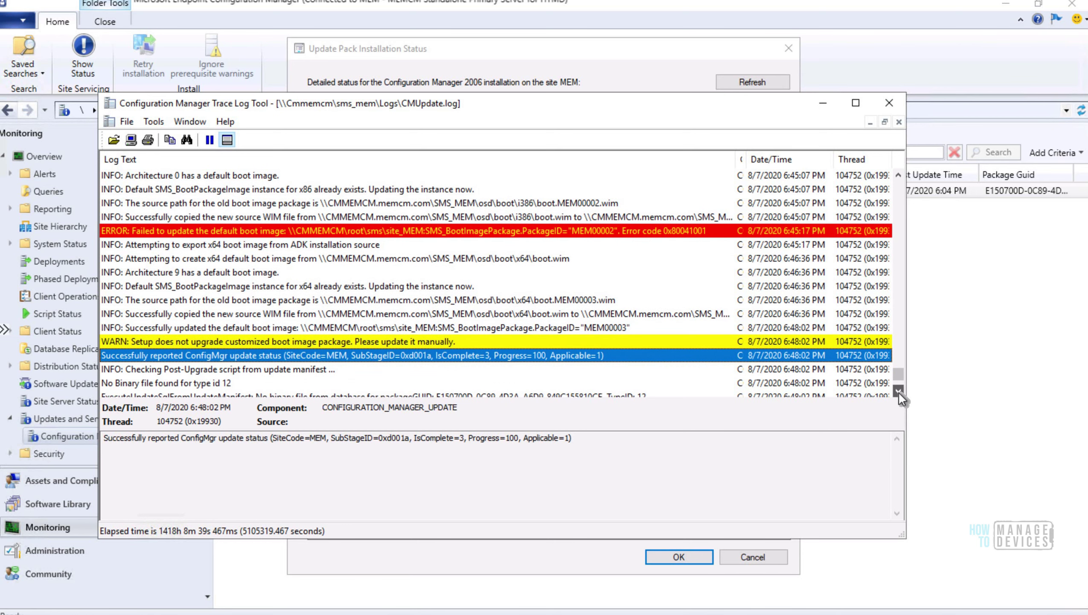
double_click(898, 392)
double_click(898, 391)
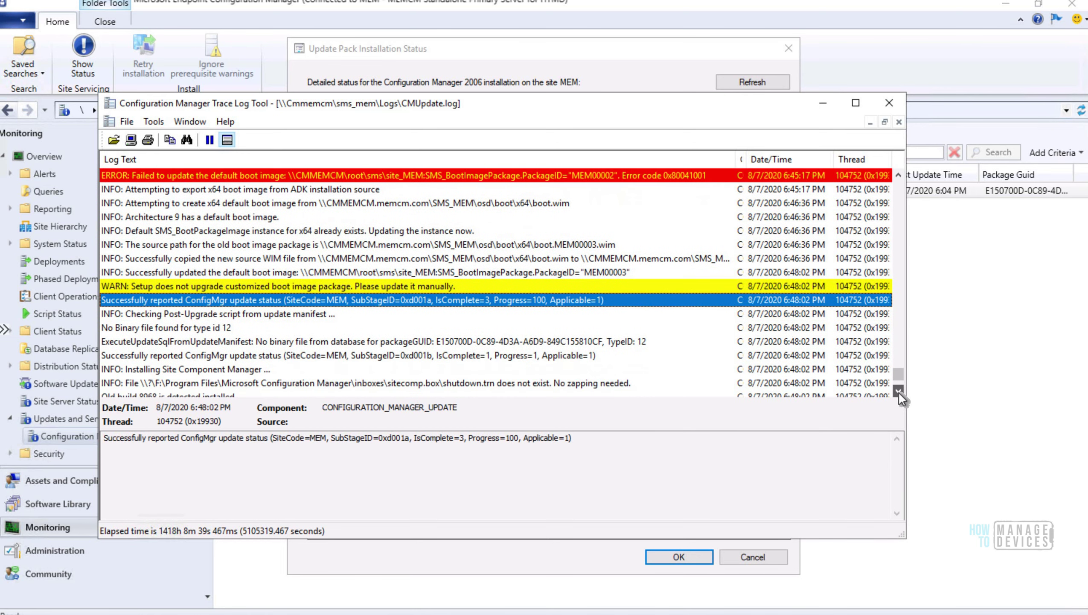
double_click(899, 391)
double_click(899, 391)
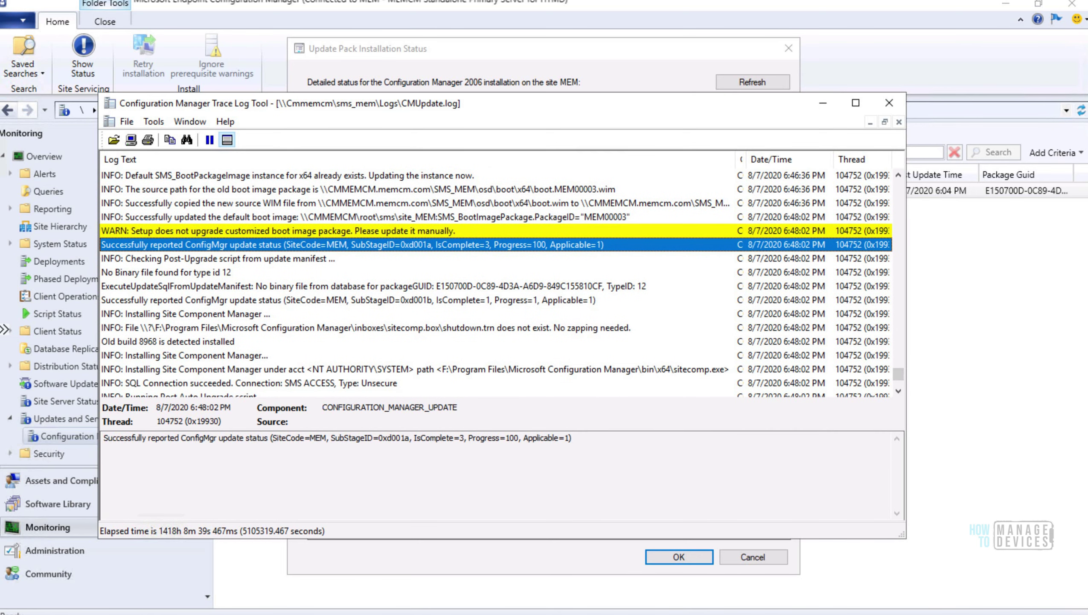
- Return to the Configuration Manager console, review the Installation and Post Installation tasks of the update pack, and close the status
key(alt+Tab)
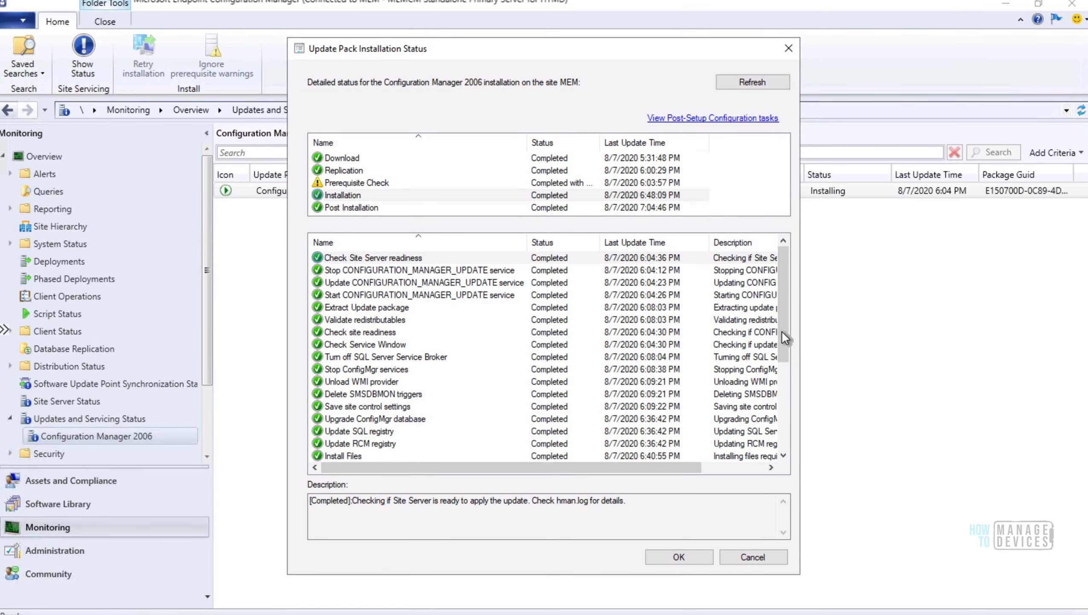
scroll(783, 433, down, 1)
click(787, 456)
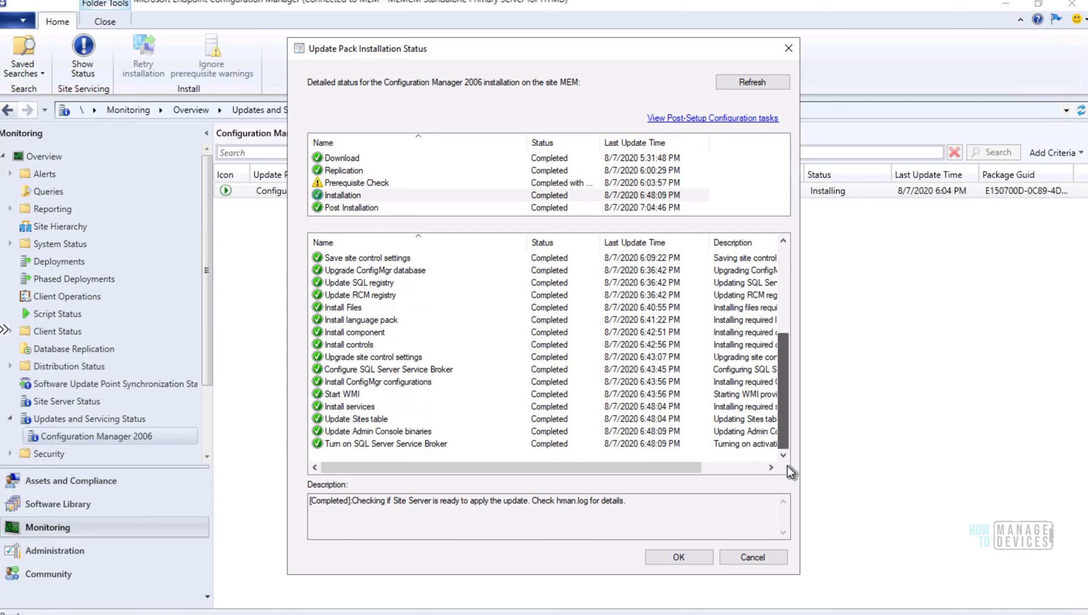
click(350, 206)
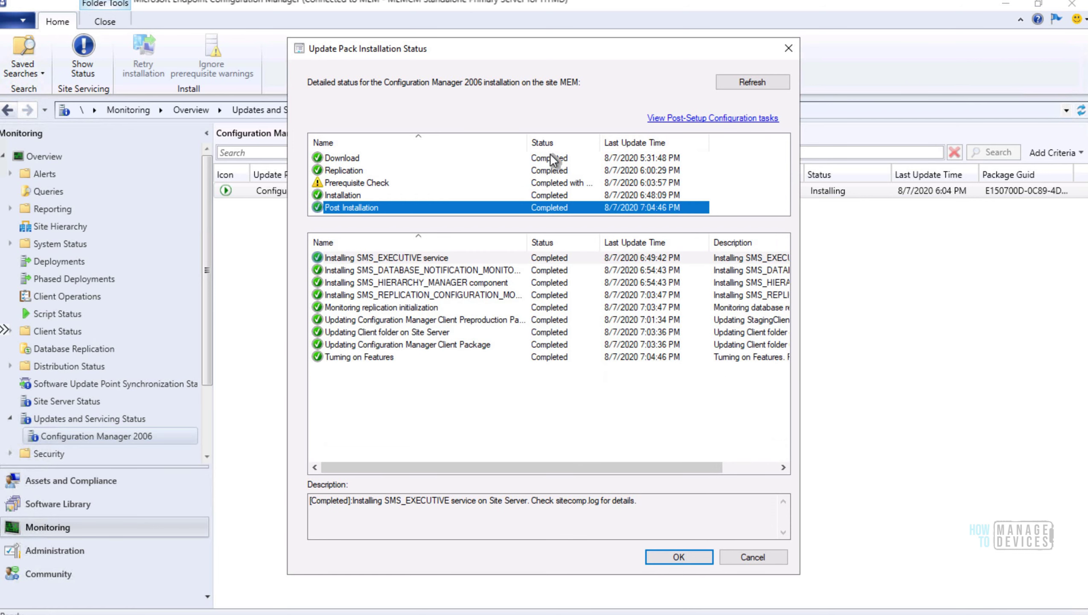
click(677, 557)
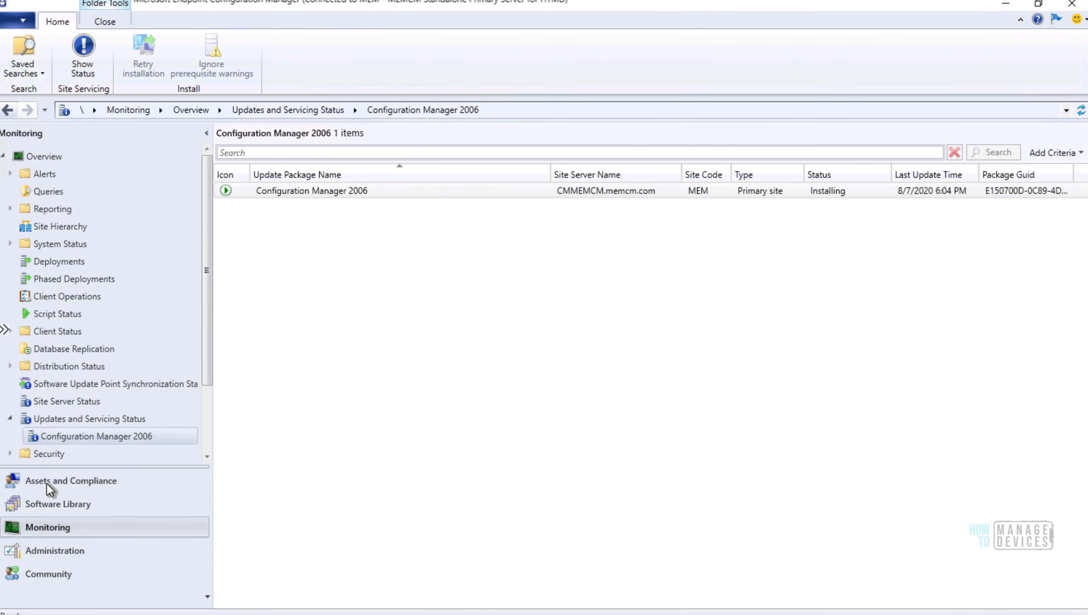
- Change to the Administration workspace and accept closing the console to install the new version 5.2006.1026.1800
click(73, 481)
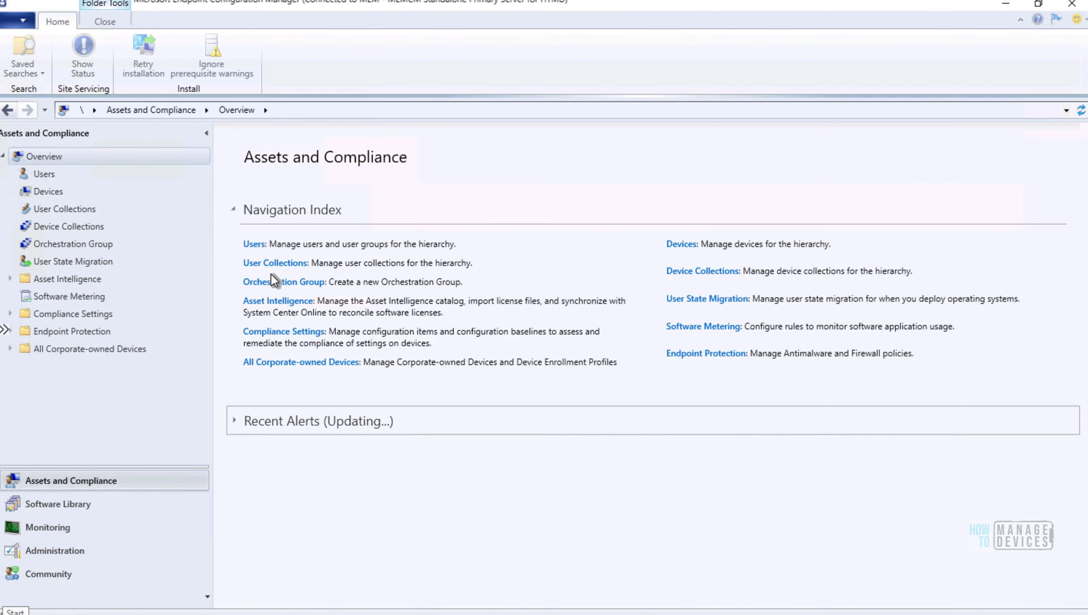
click(61, 550)
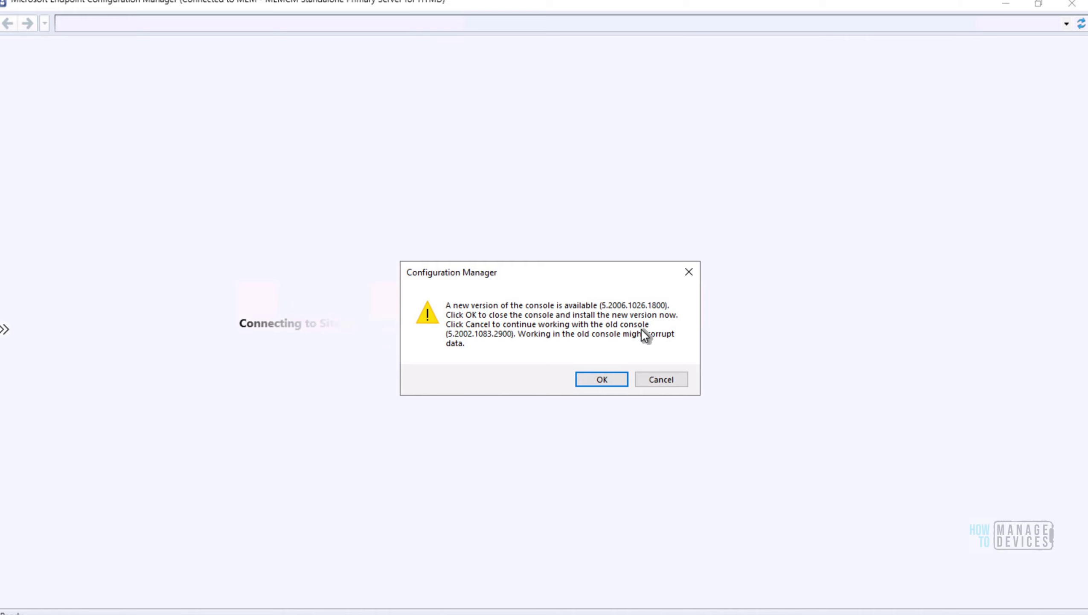
click(601, 380)
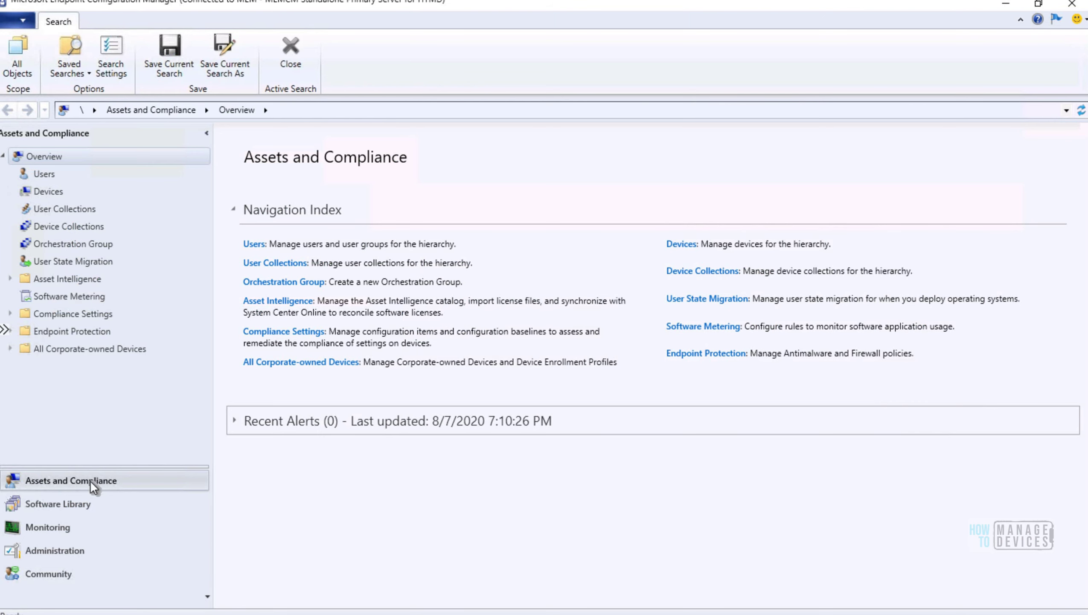
- Open the Sites list under Site Configuration in Administration and select the MEM primary site to check its build number and version
click(77, 549)
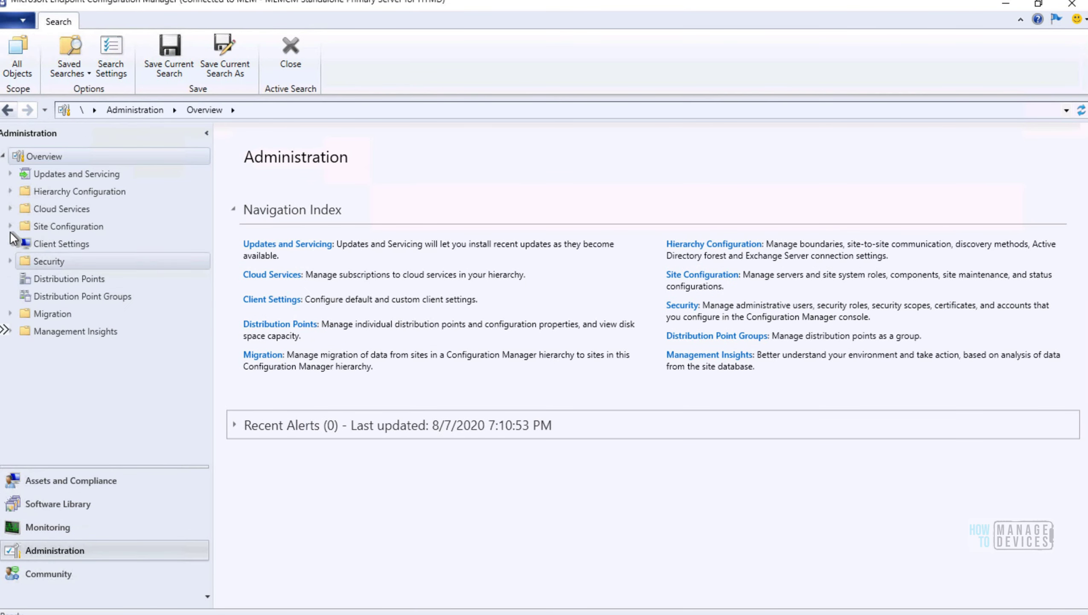
click(10, 226)
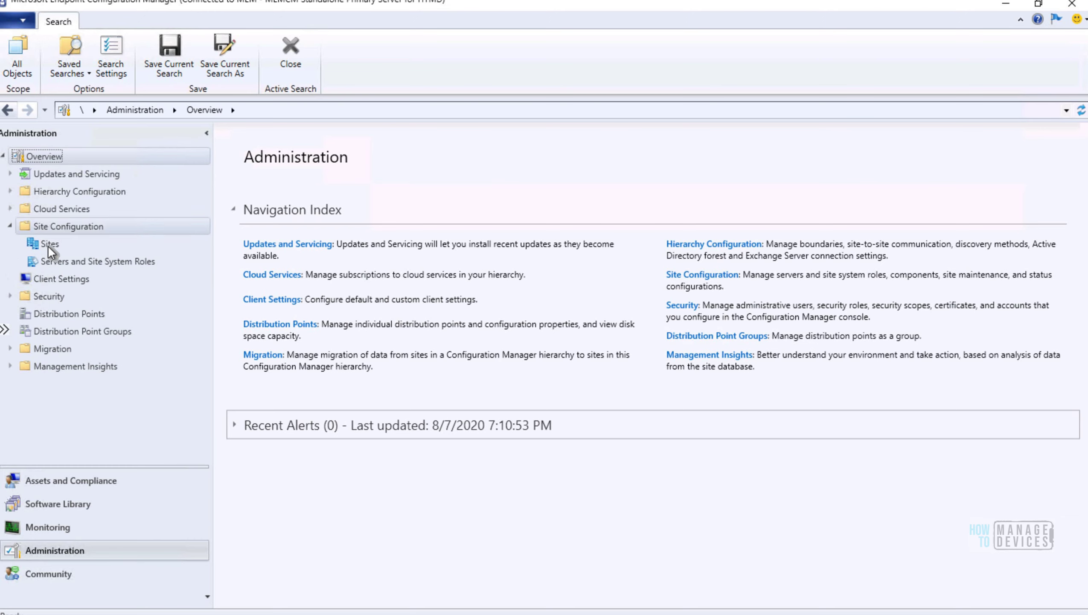
click(47, 245)
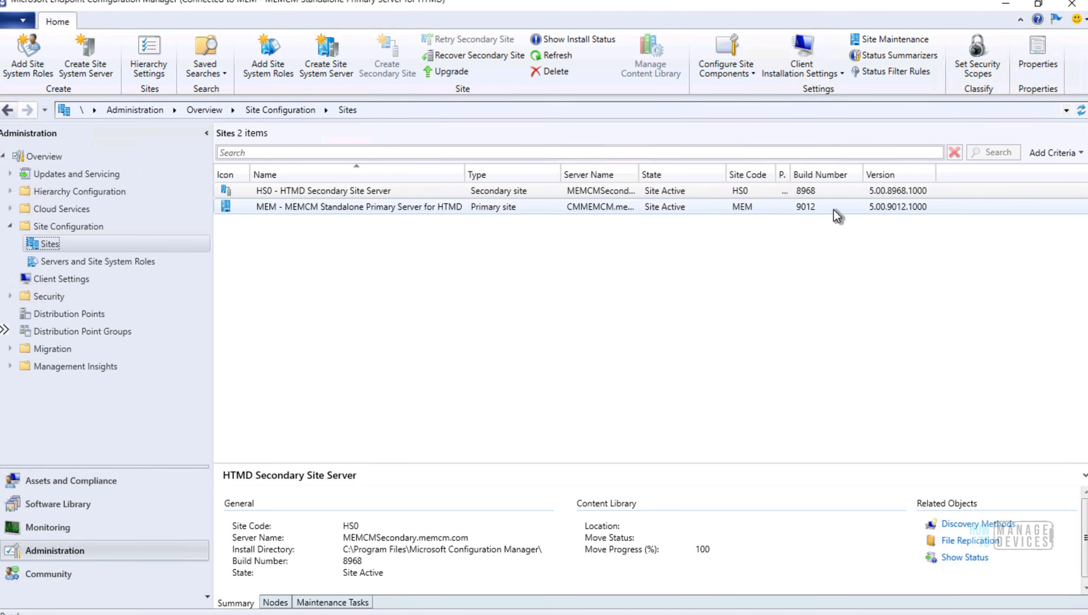
click(893, 211)
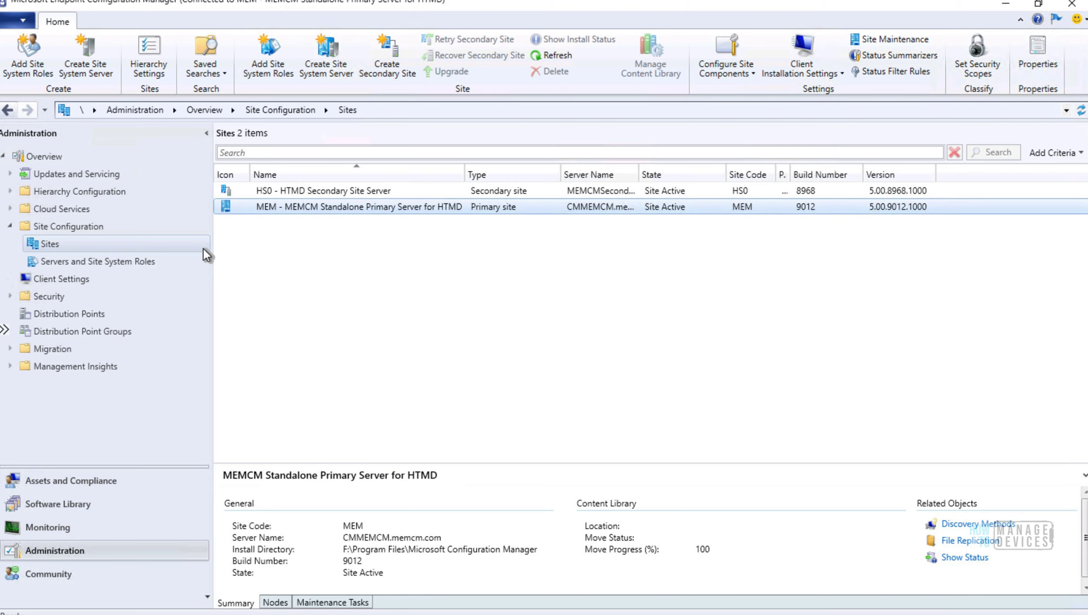
- View the console and site versions in the About Configuration Manager information, and close it
click(23, 23)
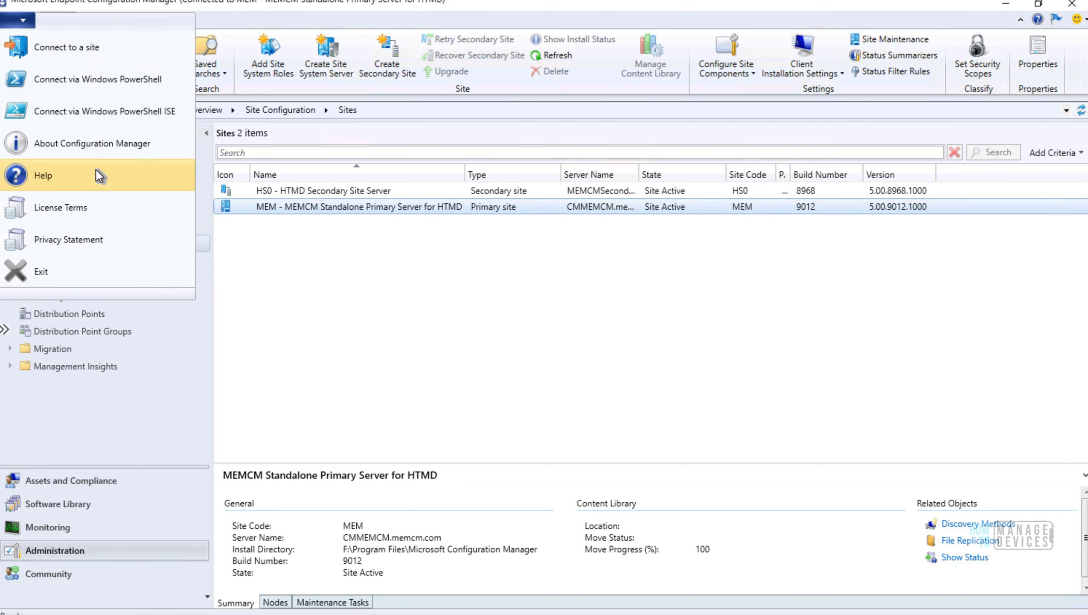
click(114, 143)
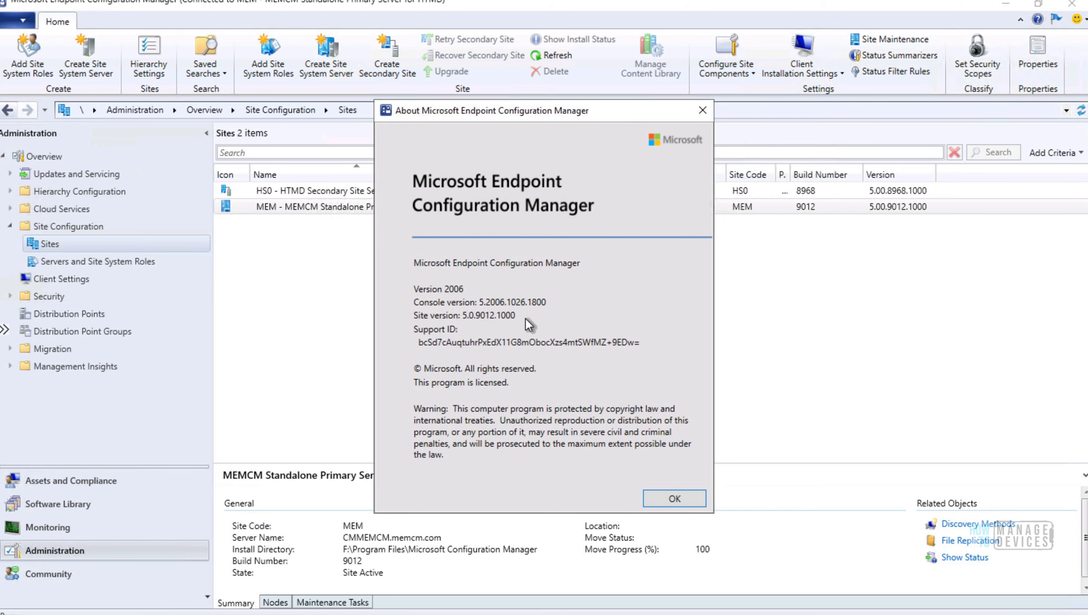
click(663, 500)
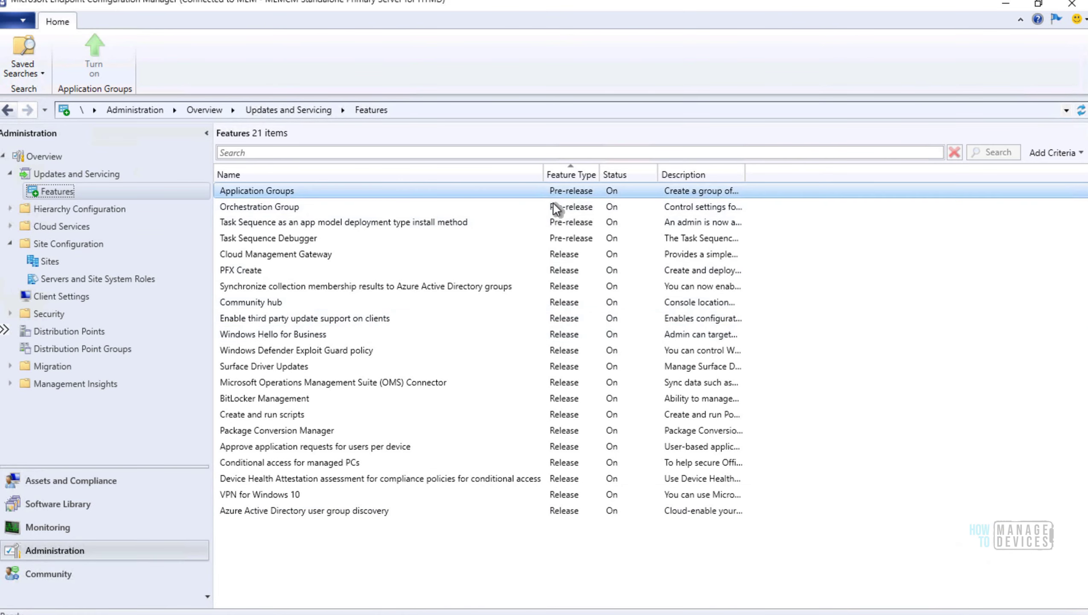
- Look through the pre-release features under Updates and Servicing, from Orchestration Group to Task Sequence Debugger
click(281, 205)
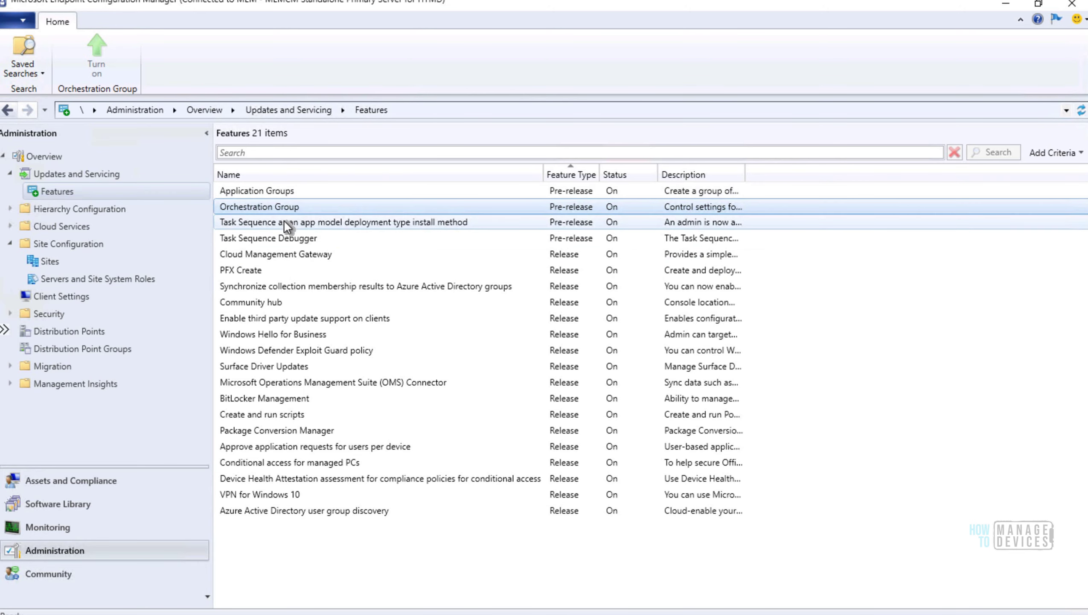
click(284, 220)
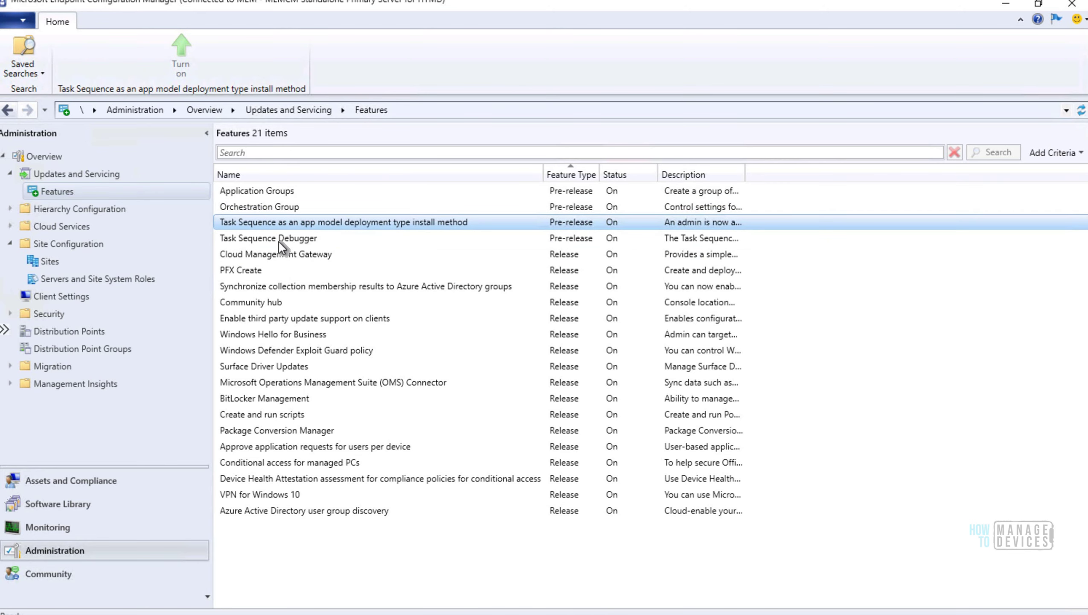
click(277, 243)
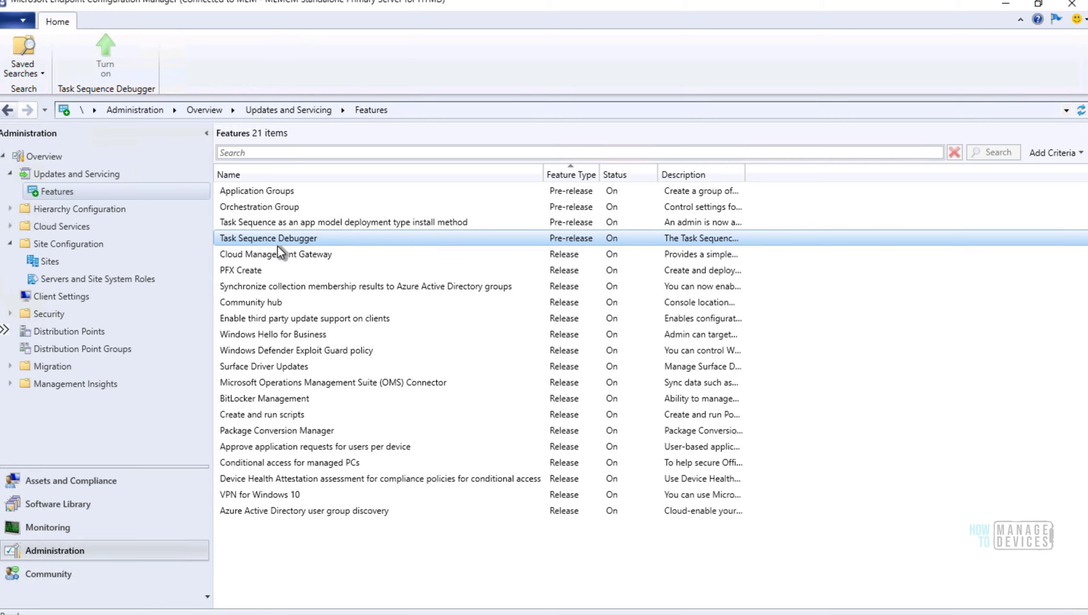